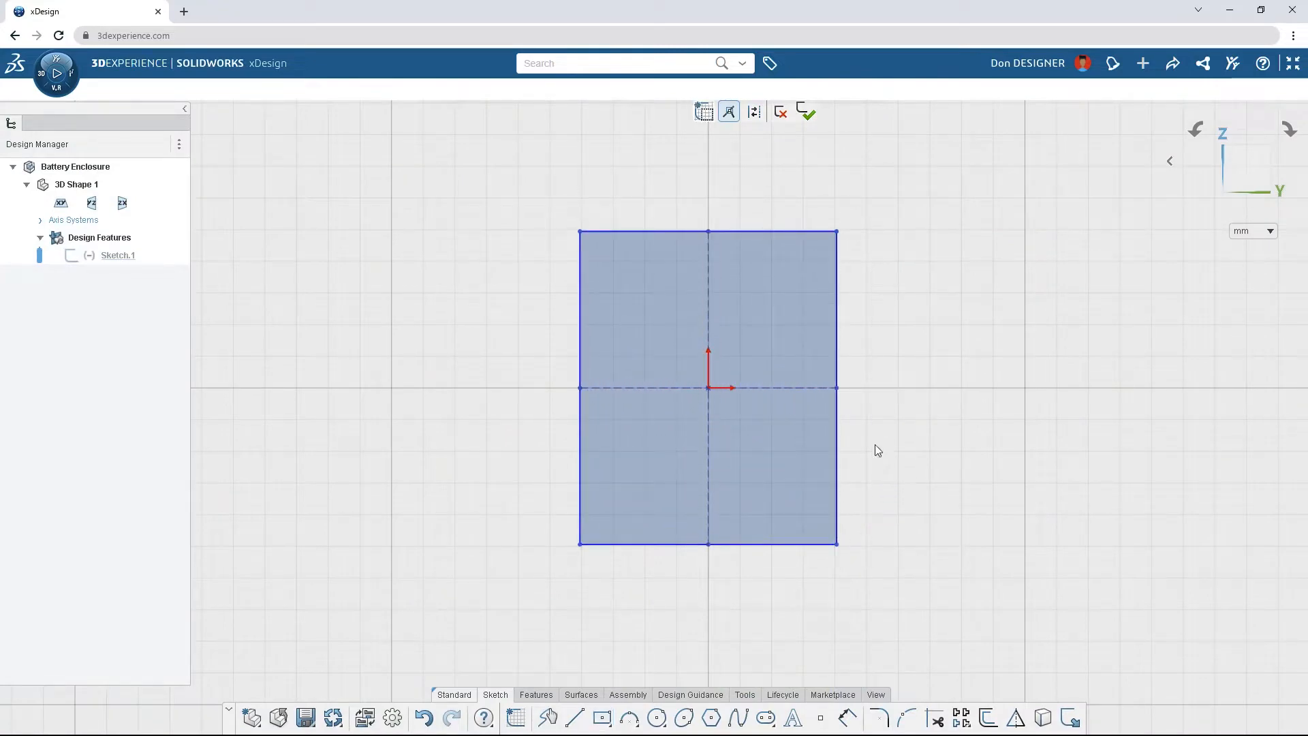
Convert the rectangle's straight sides into outward-bowed arcs, starting with the right side
{"action": "left_click", "coordinate": [839, 406]}
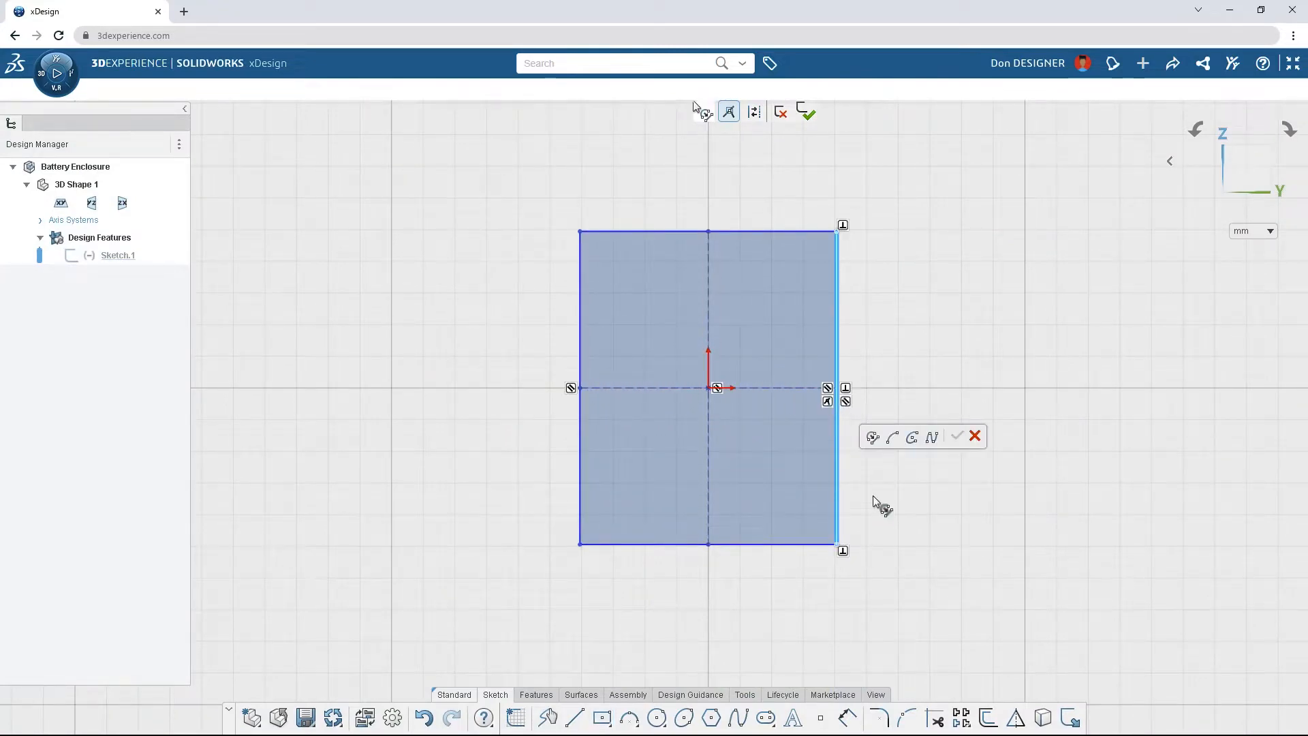
{"action": "left_click", "coordinate": [893, 440]}
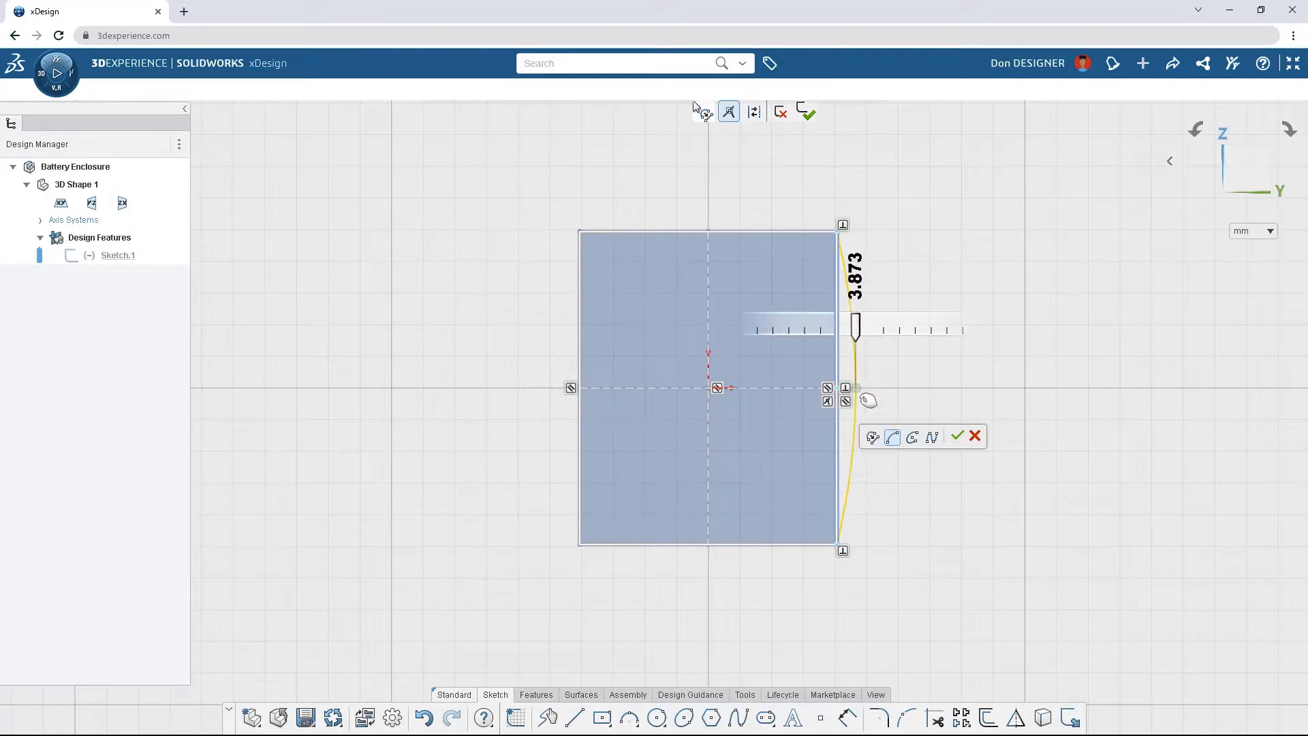
{"action": "left_click", "coordinate": [879, 384]}
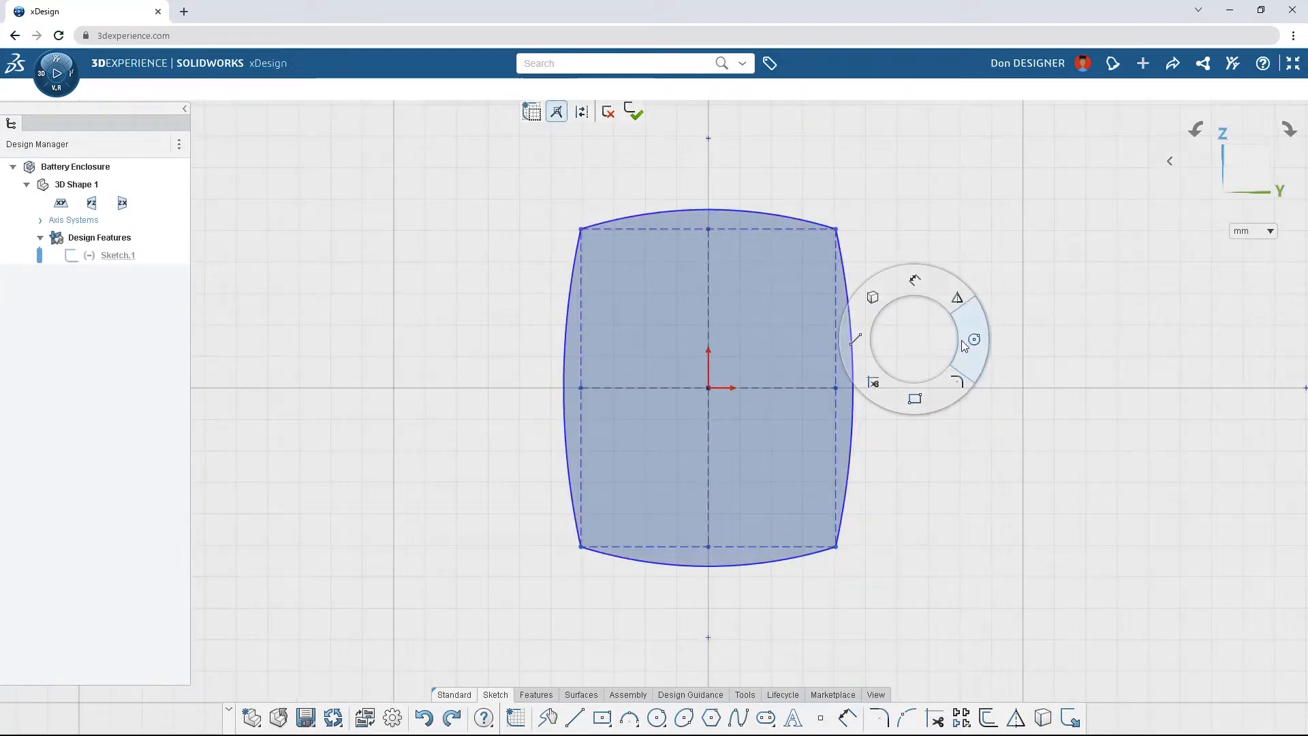
Round the corners of the bowed profile with 15 mm radius sketch fillets
{"action": "left_click", "coordinate": [960, 379]}
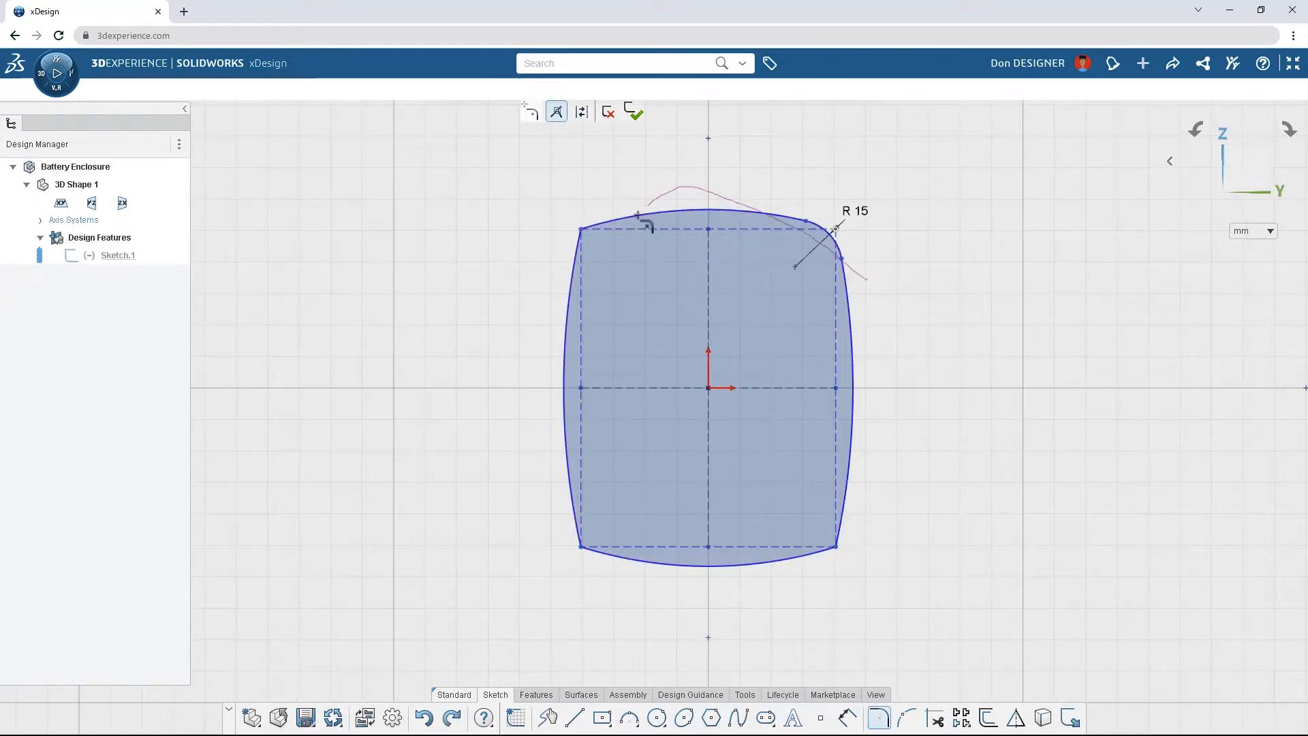
{"action": "left_click_drag", "start_coordinate": [637, 215], "coordinate": [556, 419]}
{"action": "left_click_drag", "start_coordinate": [749, 579], "coordinate": [886, 470]}
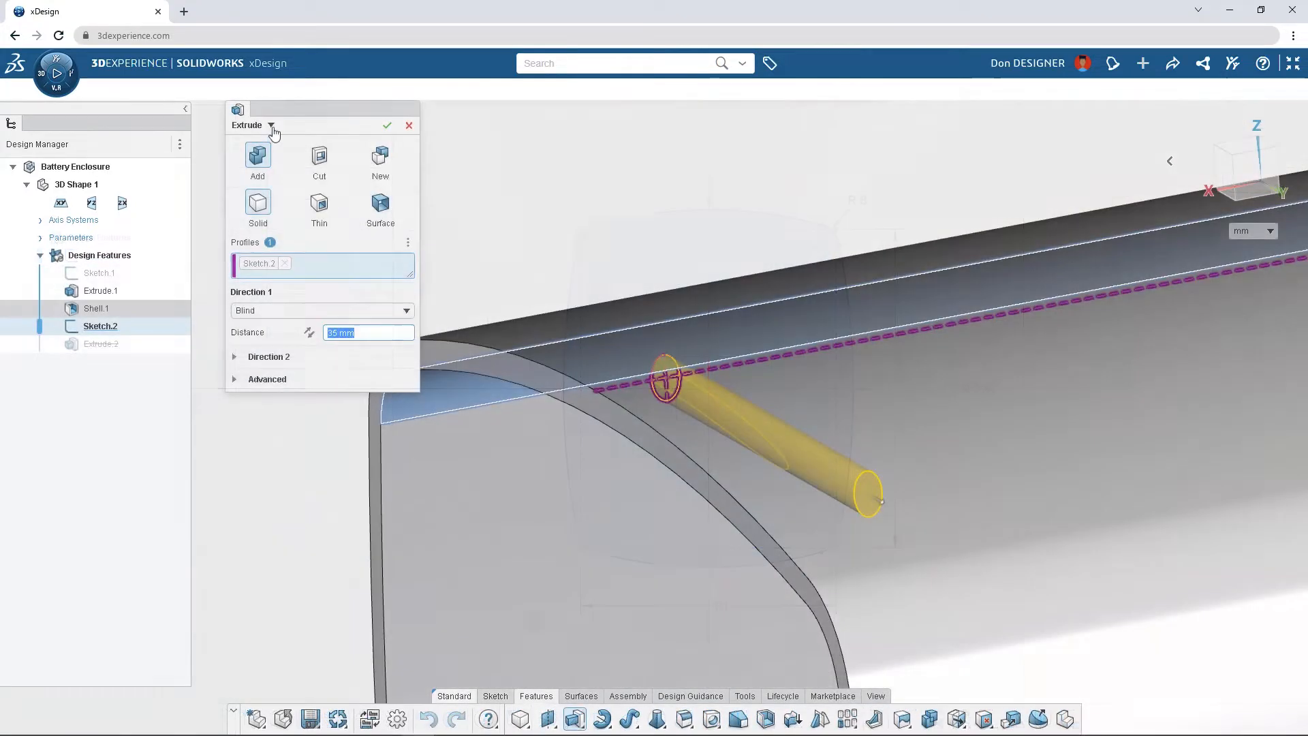
Change the Sketch.2 extrusion into a solid sweep cut that follows the shell's rim edges
{"action": "left_click", "coordinate": [271, 126]}
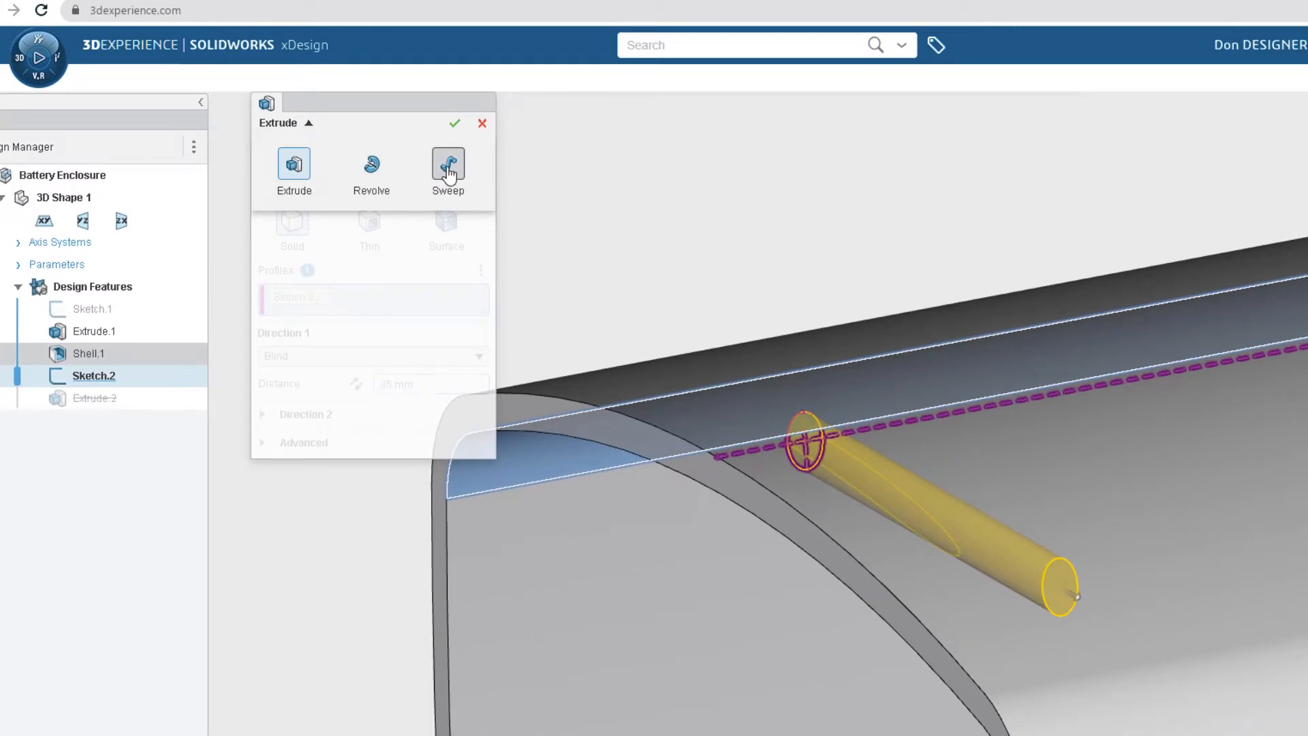
{"action": "left_click", "coordinate": [448, 167]}
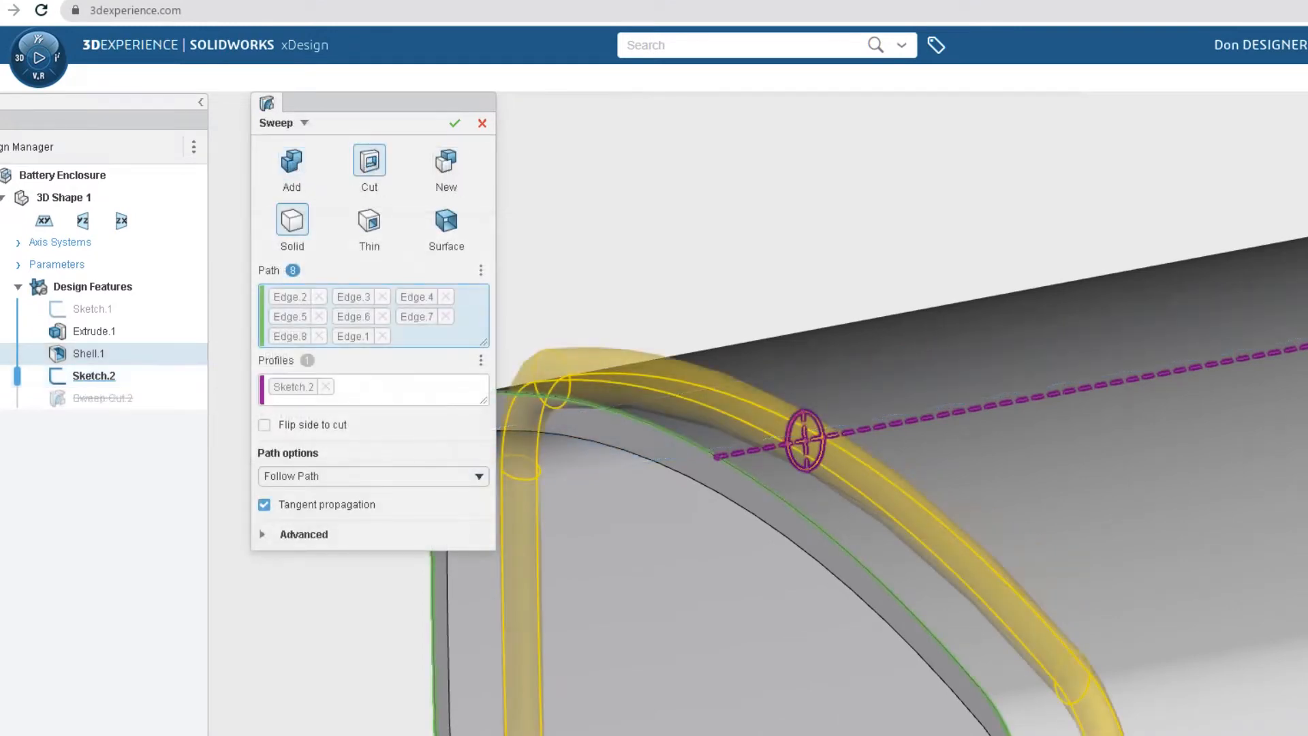
{"action": "left_click", "coordinate": [454, 124]}
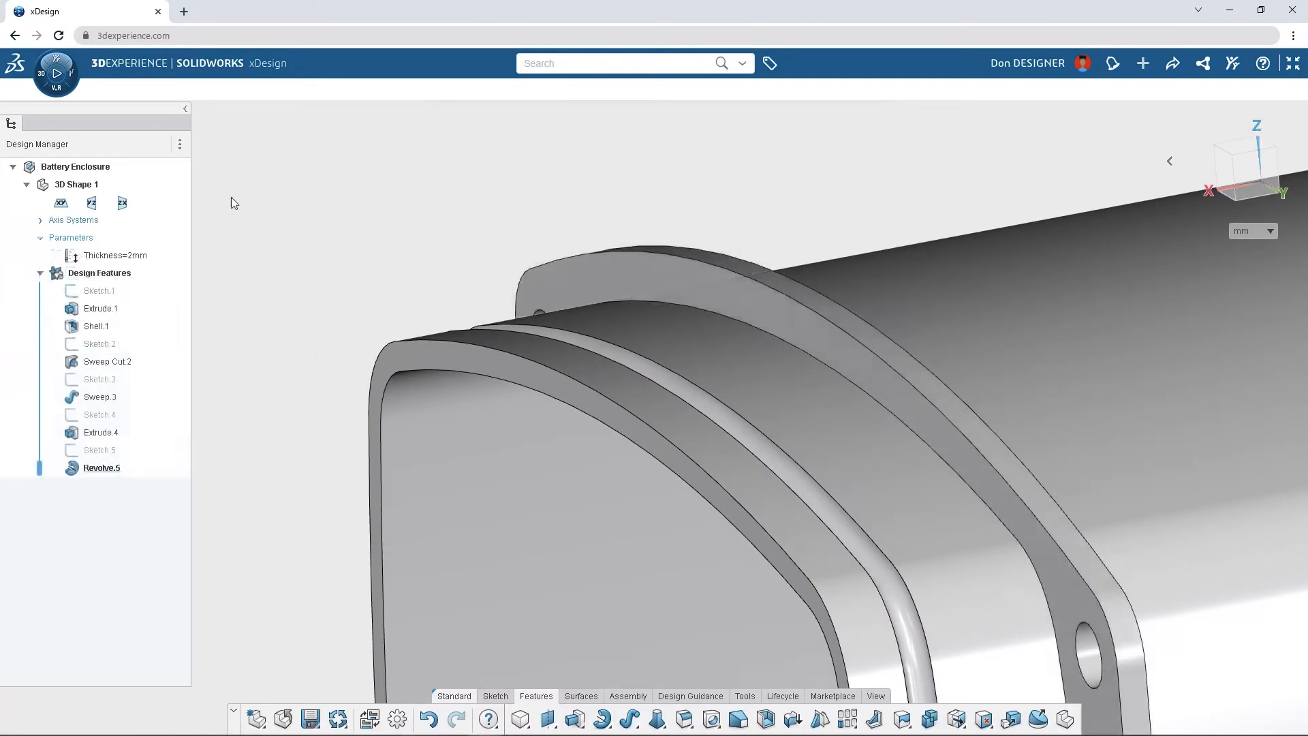
Set the Thickness parameter to 3 mm
{"action": "double_click", "coordinate": [113, 257]}
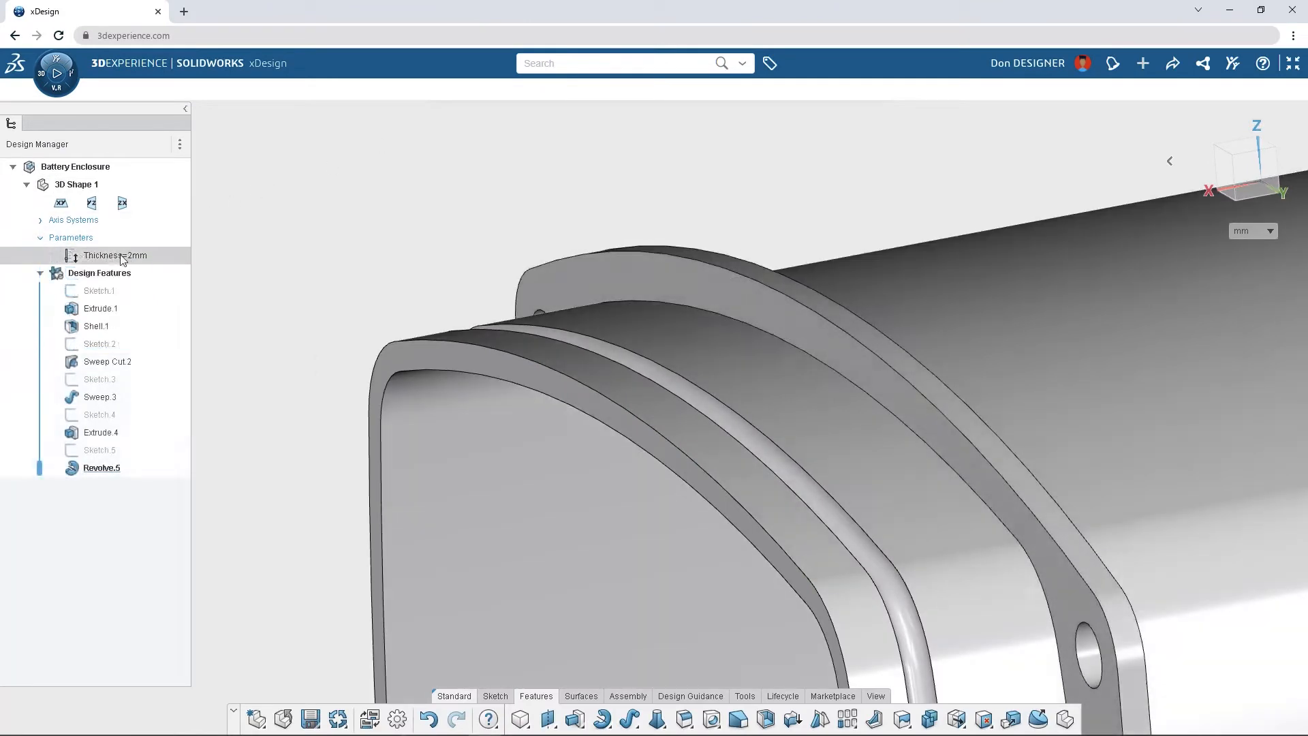
{"action": "left_click", "coordinate": [352, 291]}
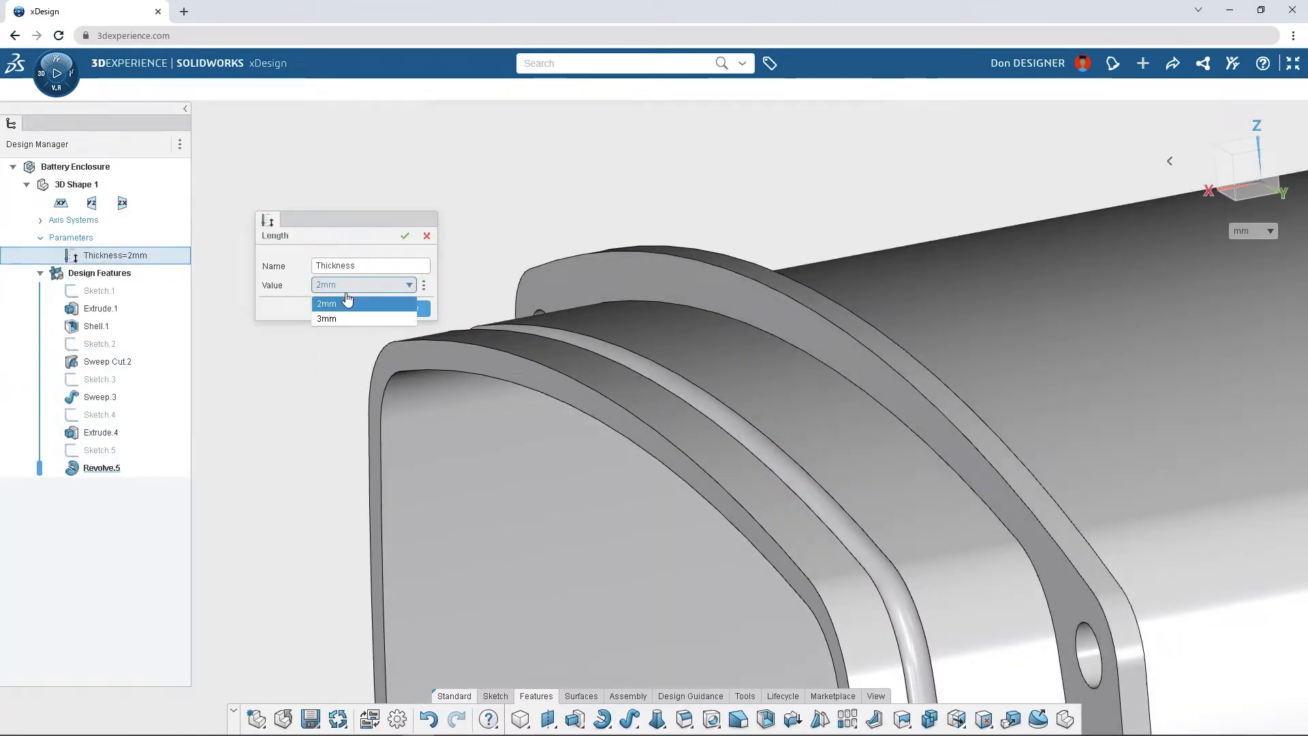
{"action": "left_click", "coordinate": [342, 317]}
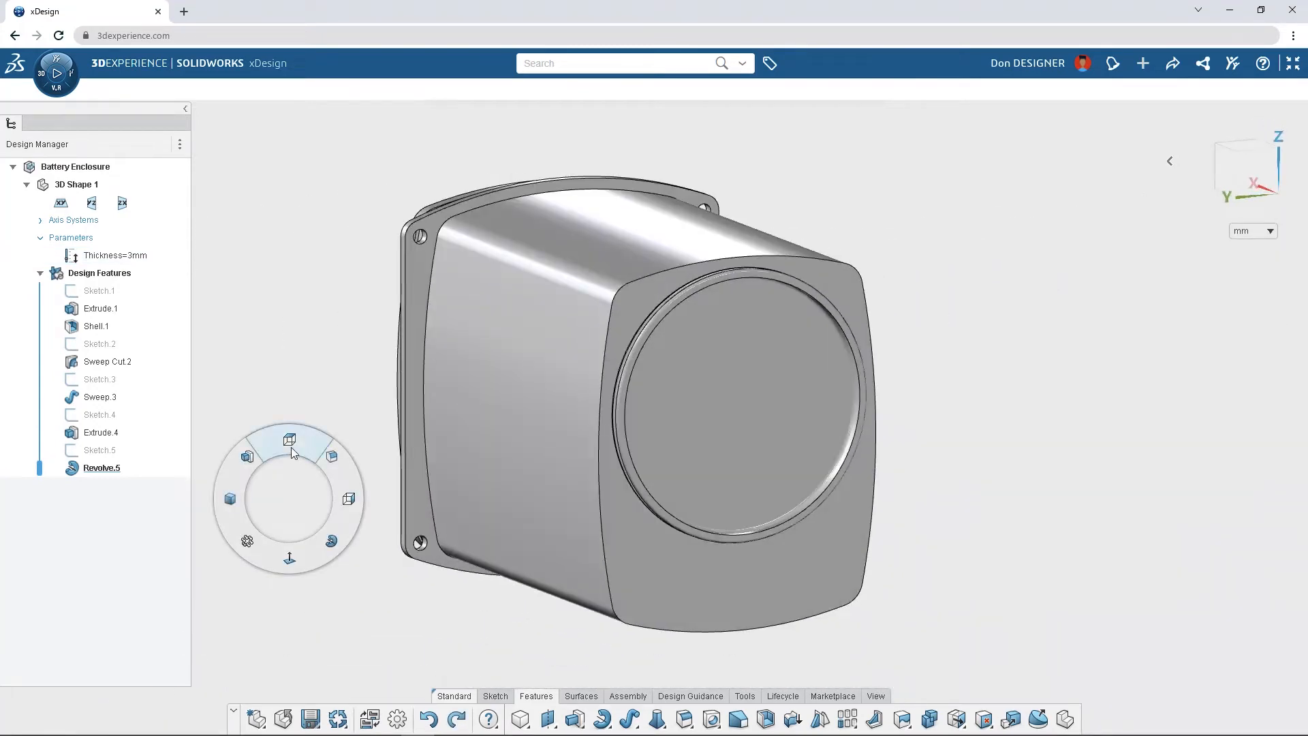
Start an Extrude and create a new sketch for its profile on the enclosure's closed end face
{"action": "left_click", "coordinate": [244, 461]}
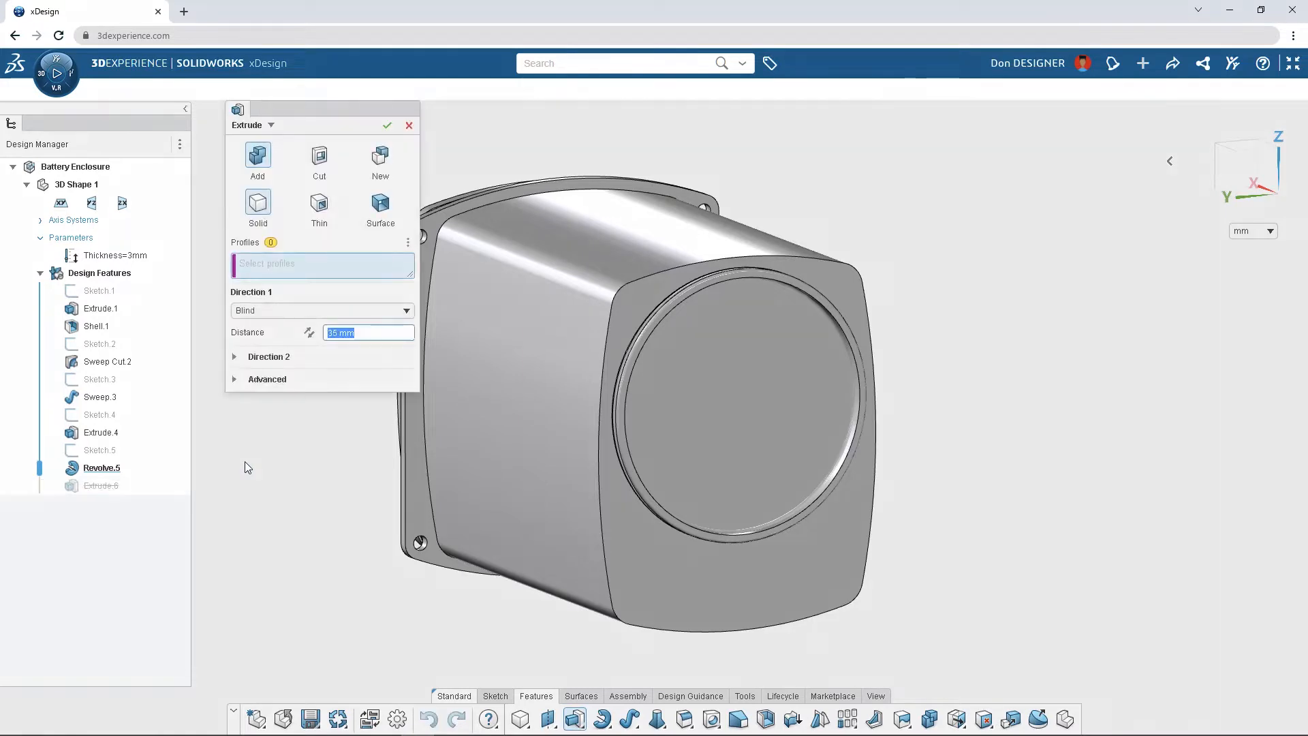
{"action": "left_click", "coordinate": [408, 246]}
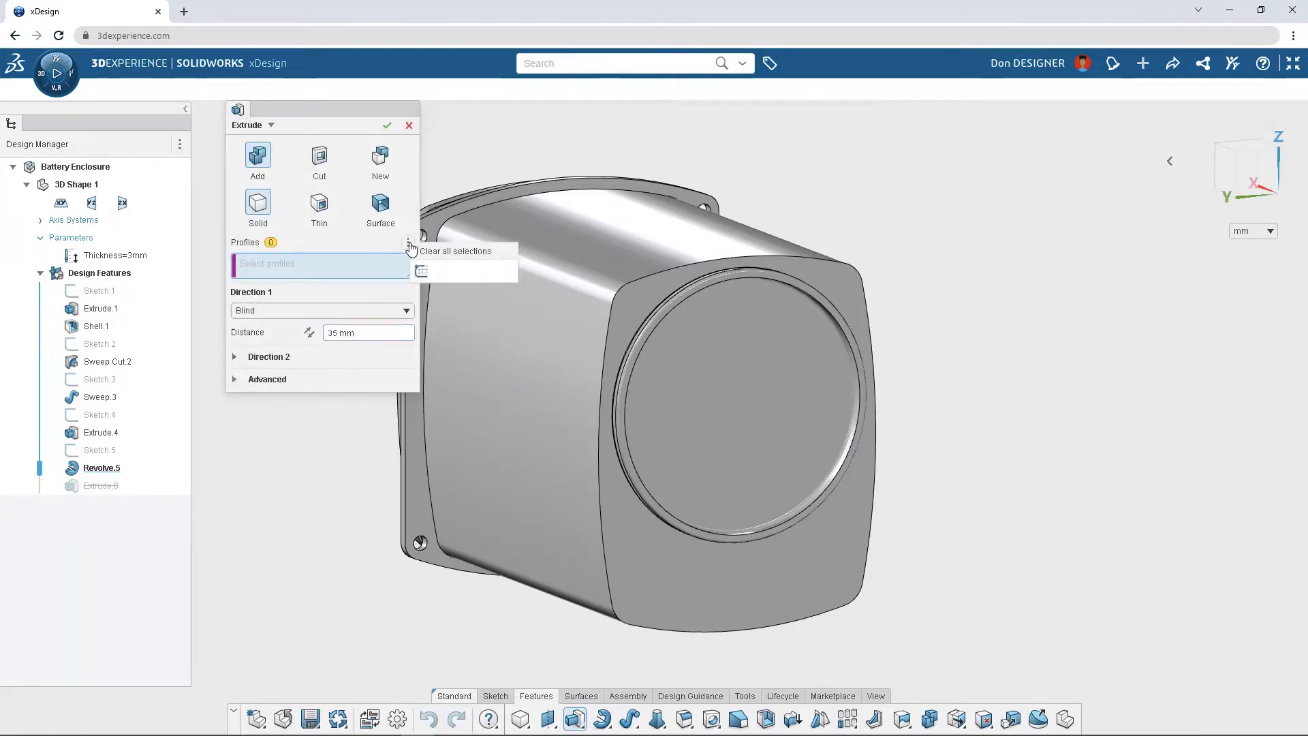
{"action": "left_click", "coordinate": [420, 272]}
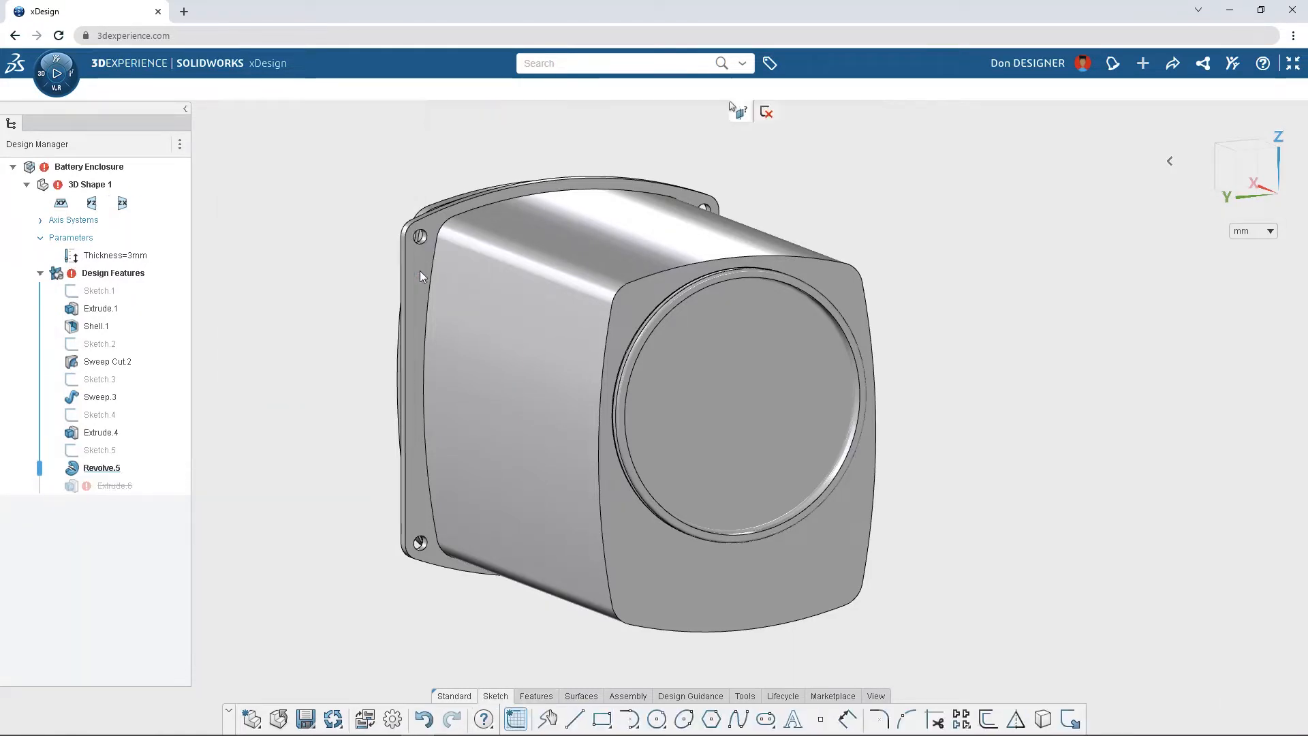
{"action": "left_click", "coordinate": [743, 395]}
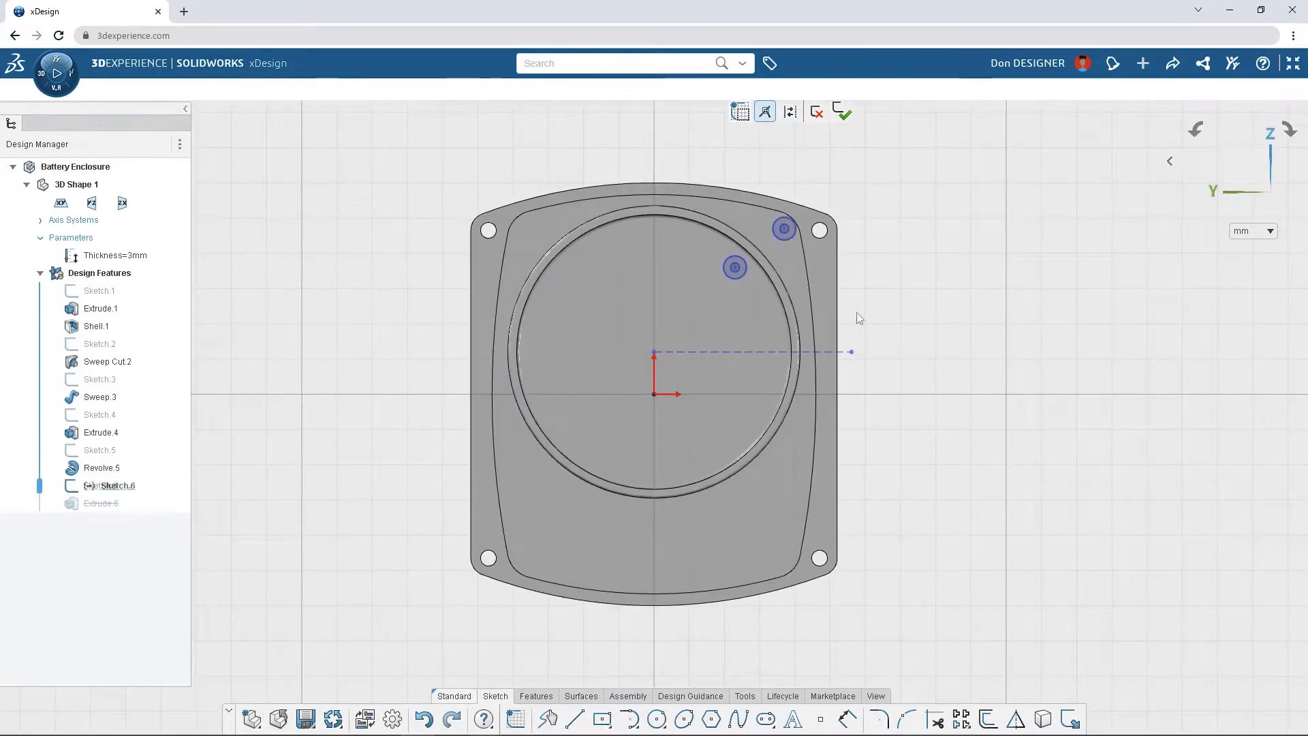
Repeat the two pairs of concentric boss circles symmetrically across the end face using the suggested pattern
{"action": "left_click_drag", "start_coordinate": [856, 314], "coordinate": [706, 194]}
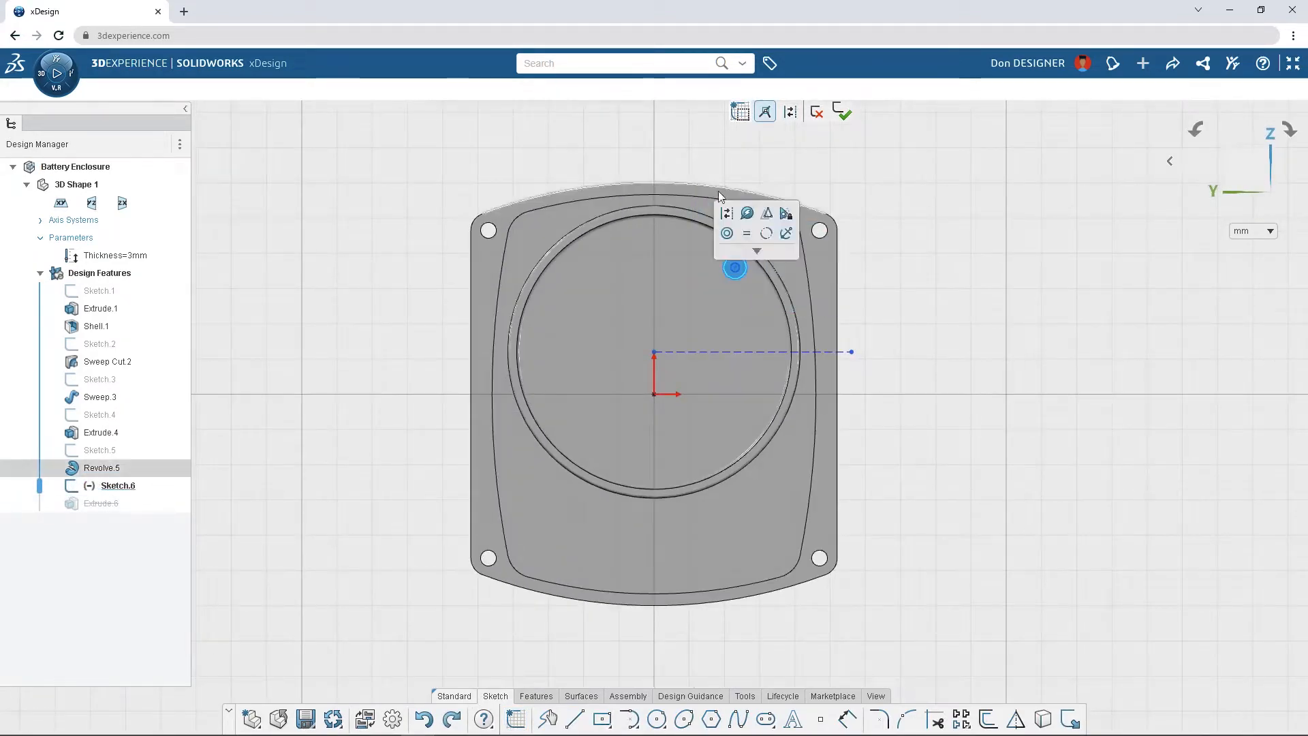
{"action": "left_click", "coordinate": [747, 213]}
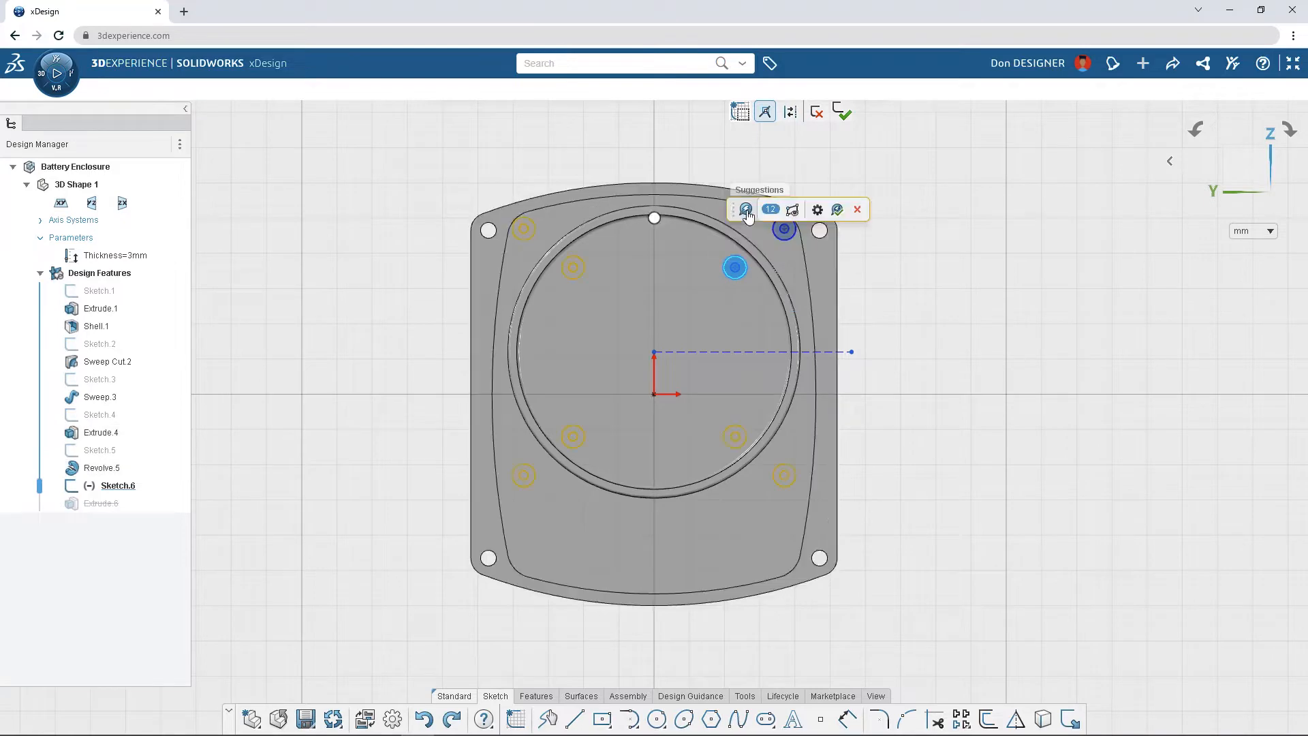
{"action": "left_click", "coordinate": [838, 210]}
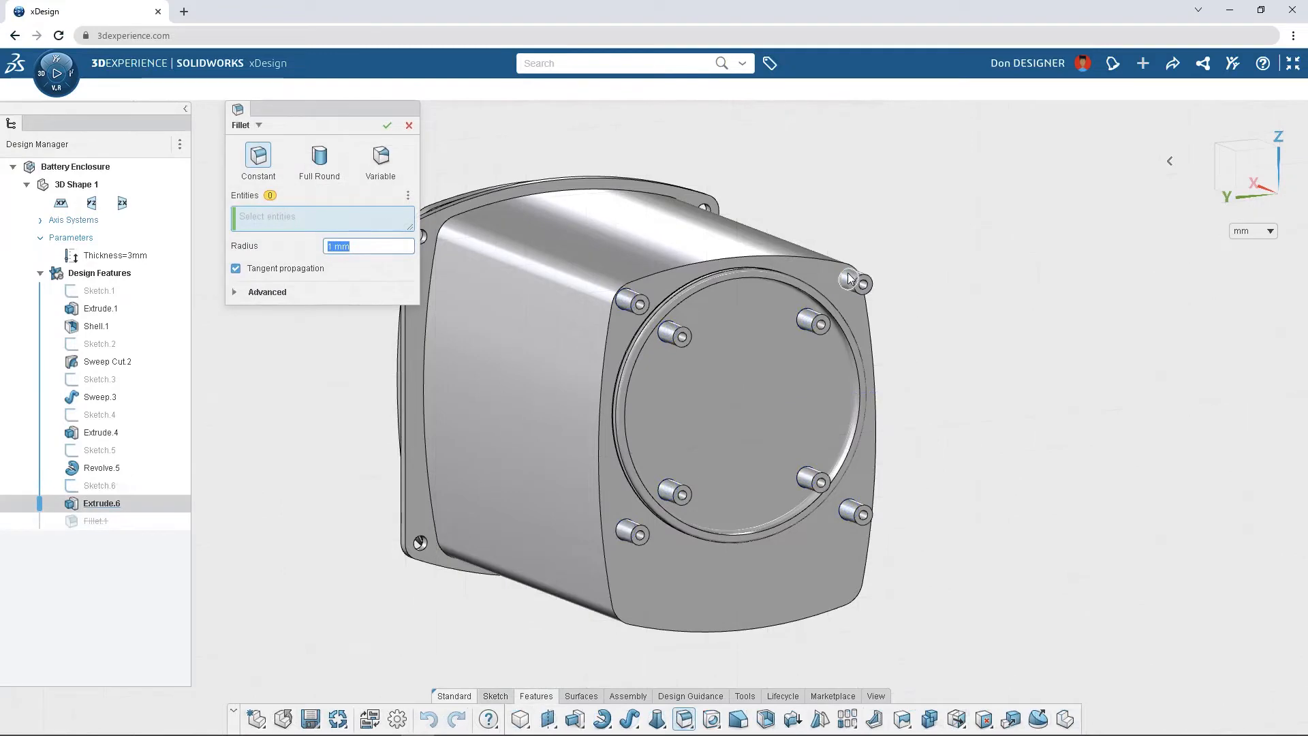
Fillet the base edges of all eight bosses with a 1 mm constant radius, using the suggested matching edges
{"action": "left_click", "coordinate": [848, 277]}
{"action": "left_click", "coordinate": [804, 319]}
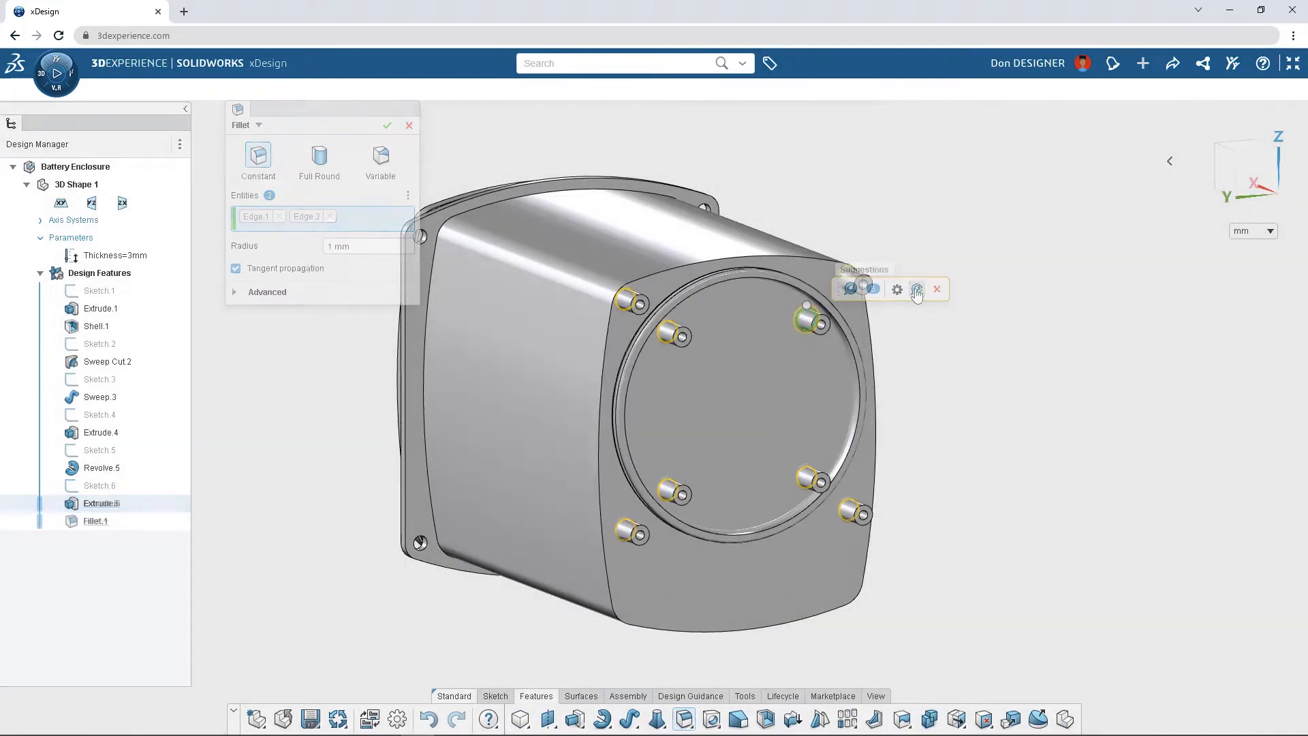
{"action": "middle_click_drag", "start_coordinate": [917, 293], "coordinate": [988, 368]}
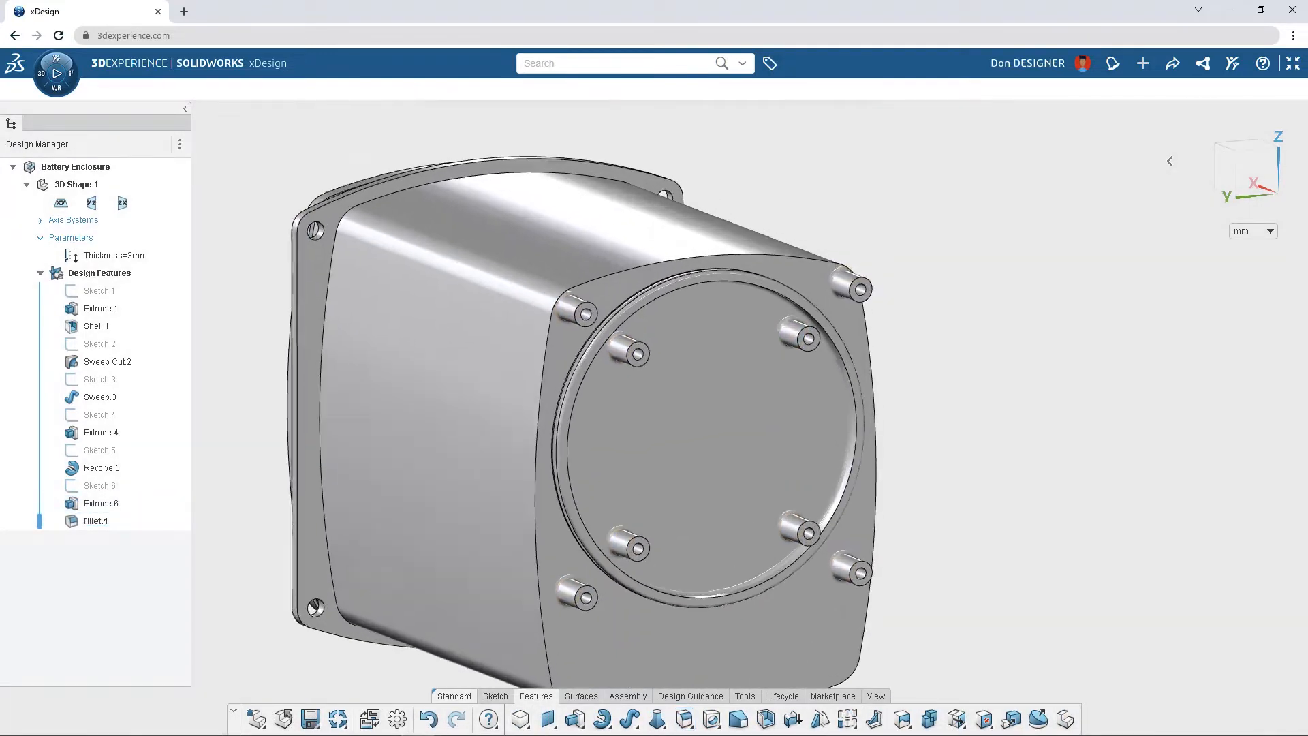
Extrude the end face of the outer upper corner boss by 5 mm
{"action": "scroll", "coordinate": [1022, 409], "scroll_direction": "up", "scroll_amount": 10}
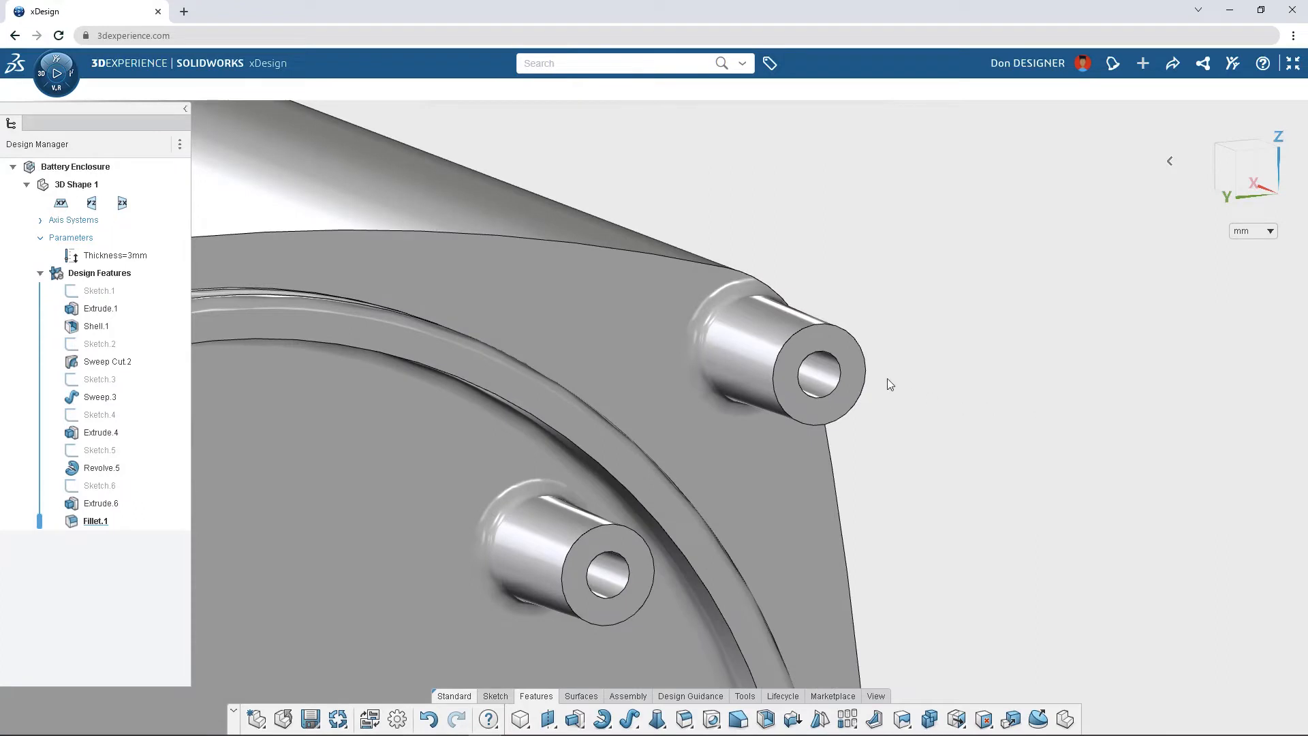
{"action": "left_click", "coordinate": [853, 370]}
{"action": "key", "text": "e"}
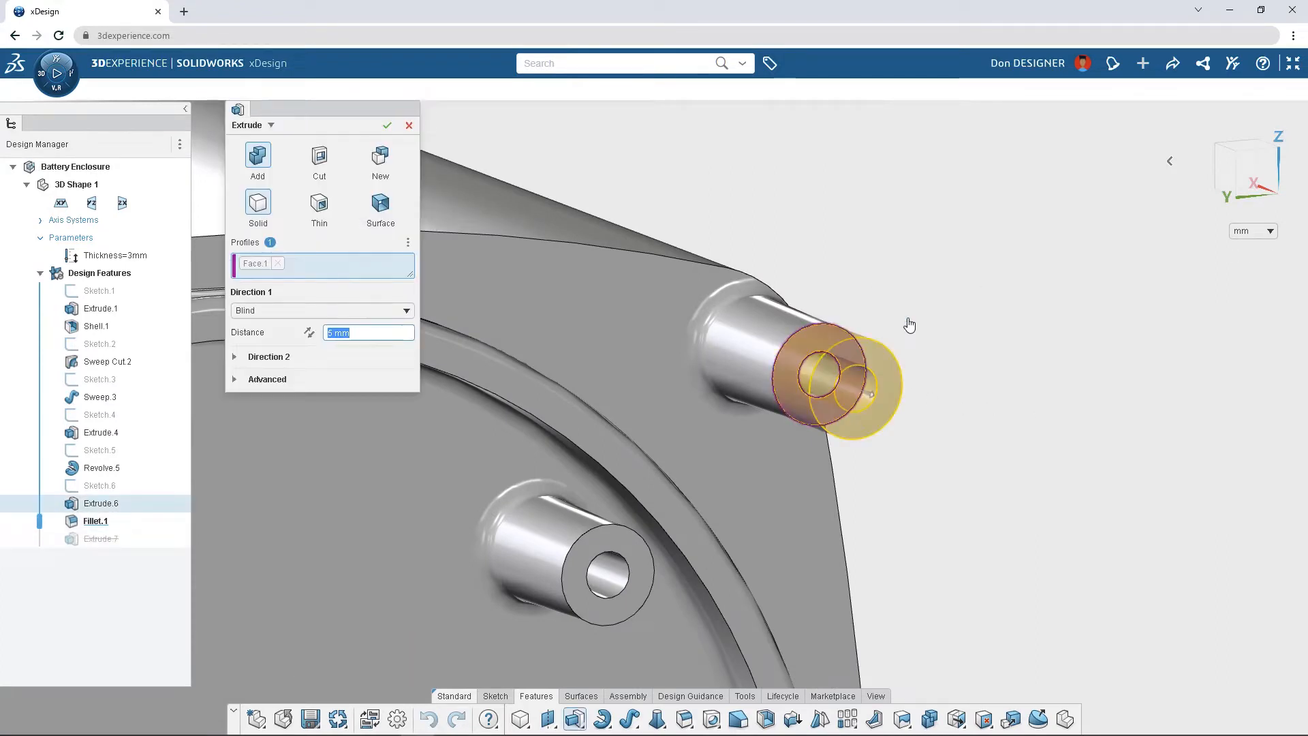
{"action": "key", "text": "Return"}
{"action": "scroll", "coordinate": [615, 571], "scroll_direction": "up", "scroll_amount": 3}
{"action": "middle_click_drag", "start_coordinate": [615, 570], "coordinate": [900, 395], "text": "ctrl"}
{"action": "double_click", "coordinate": [730, 439]}
{"action": "left_click_drag", "start_coordinate": [739, 456], "coordinate": [662, 568]}
{"action": "key", "text": "Return"}
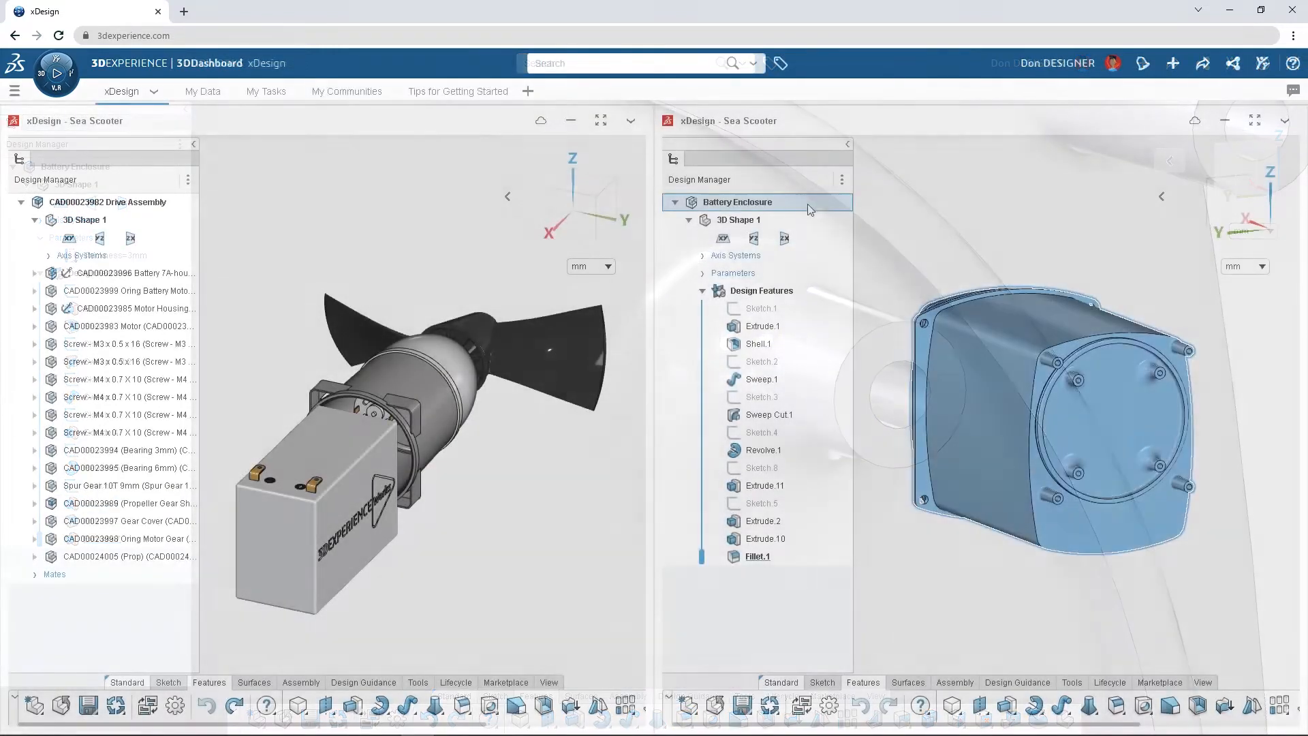
Insert one instance of the Battery Enclosure part into the Drive Assembly
{"action": "left_click_drag", "start_coordinate": [737, 202], "coordinate": [530, 409]}
{"action": "left_click_drag", "start_coordinate": [407, 528], "coordinate": [408, 528]}
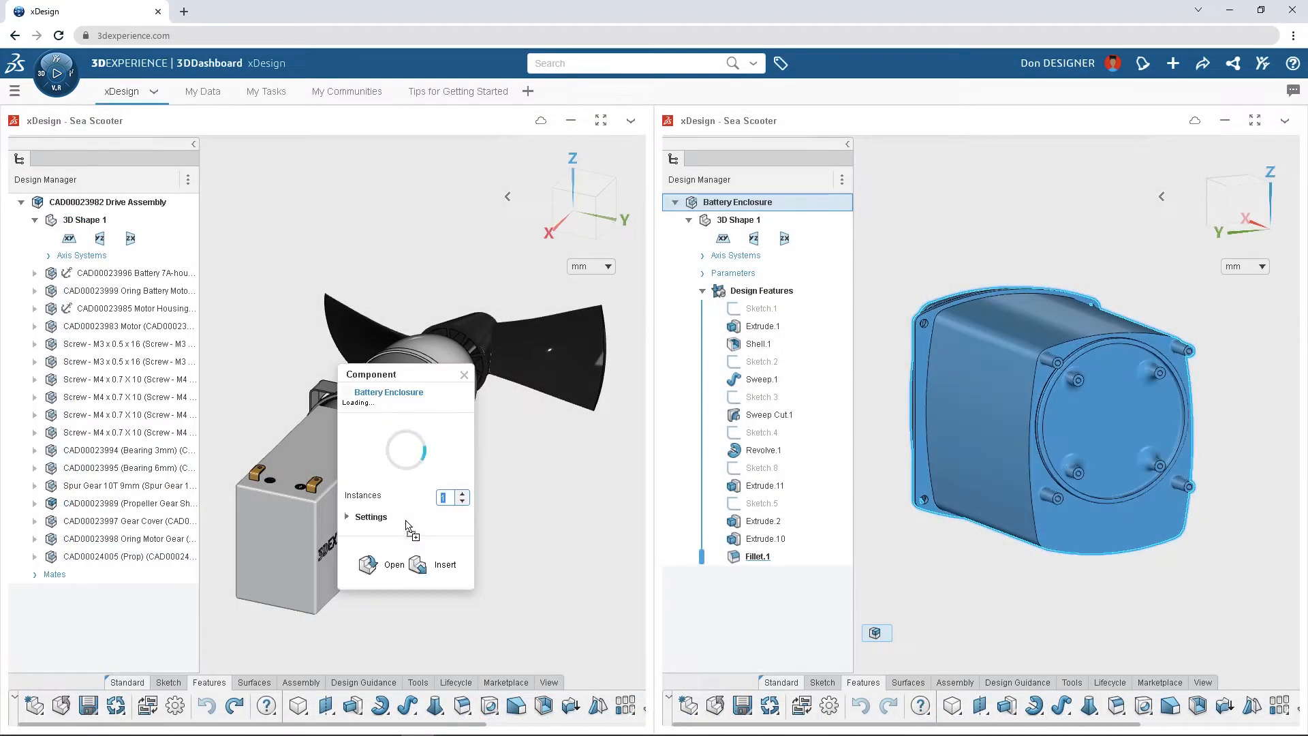
{"action": "left_click", "coordinate": [418, 568]}
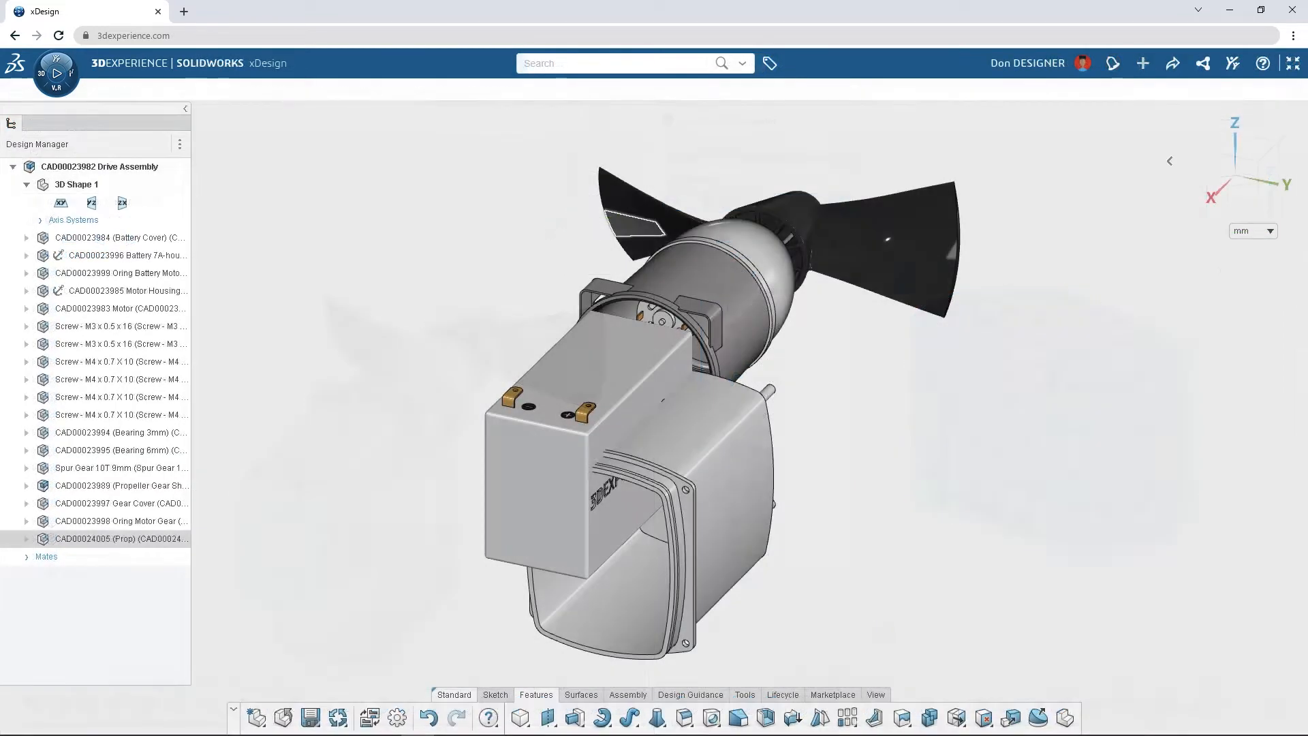
Mate the enclosure's corner boss hole concentric with the mounting hole in the motor housing's lug
{"action": "scroll", "coordinate": [590, 555], "scroll_direction": "down", "scroll_amount": 10}
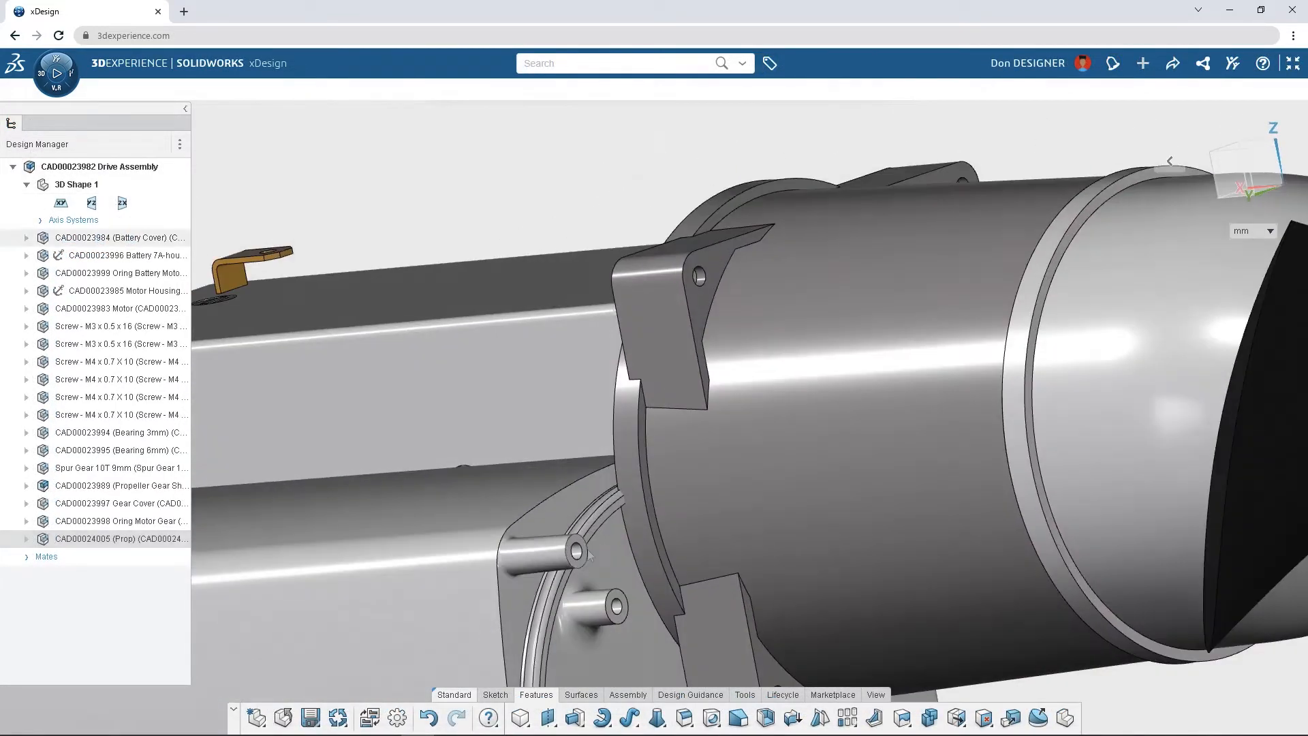
{"action": "left_click", "coordinate": [578, 554]}
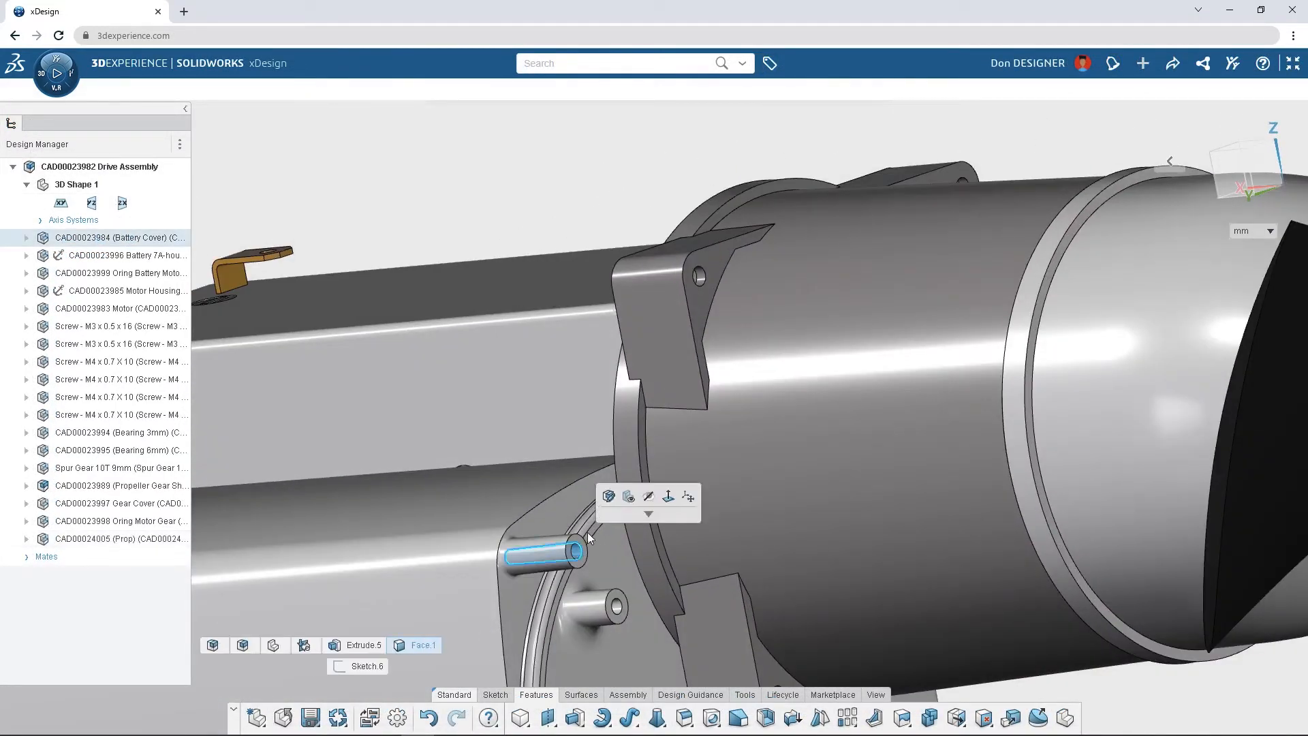
{"action": "left_click", "coordinate": [697, 276]}
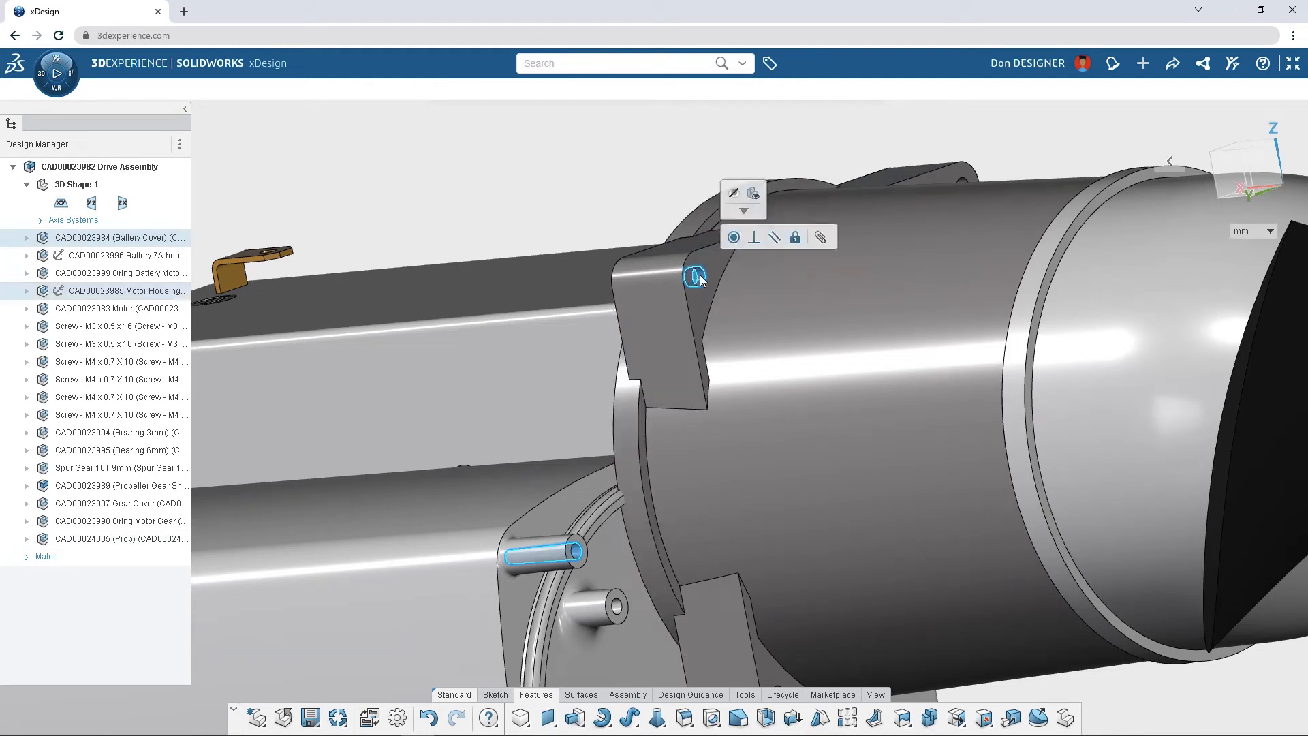
{"action": "left_click", "coordinate": [735, 238]}
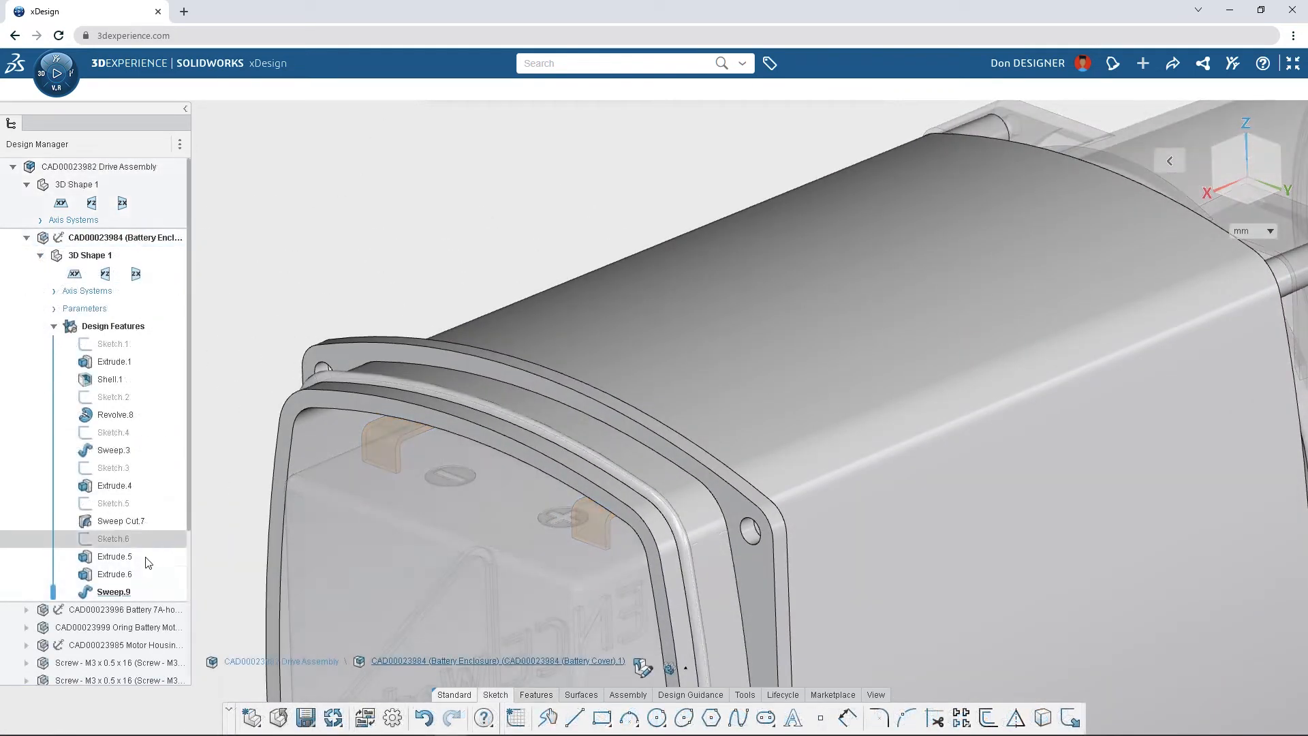
Make a new component named Gasket from the Sweep.9 feature, created as features
{"action": "left_click", "coordinate": [141, 592]}
{"action": "left_click", "coordinate": [175, 521]}
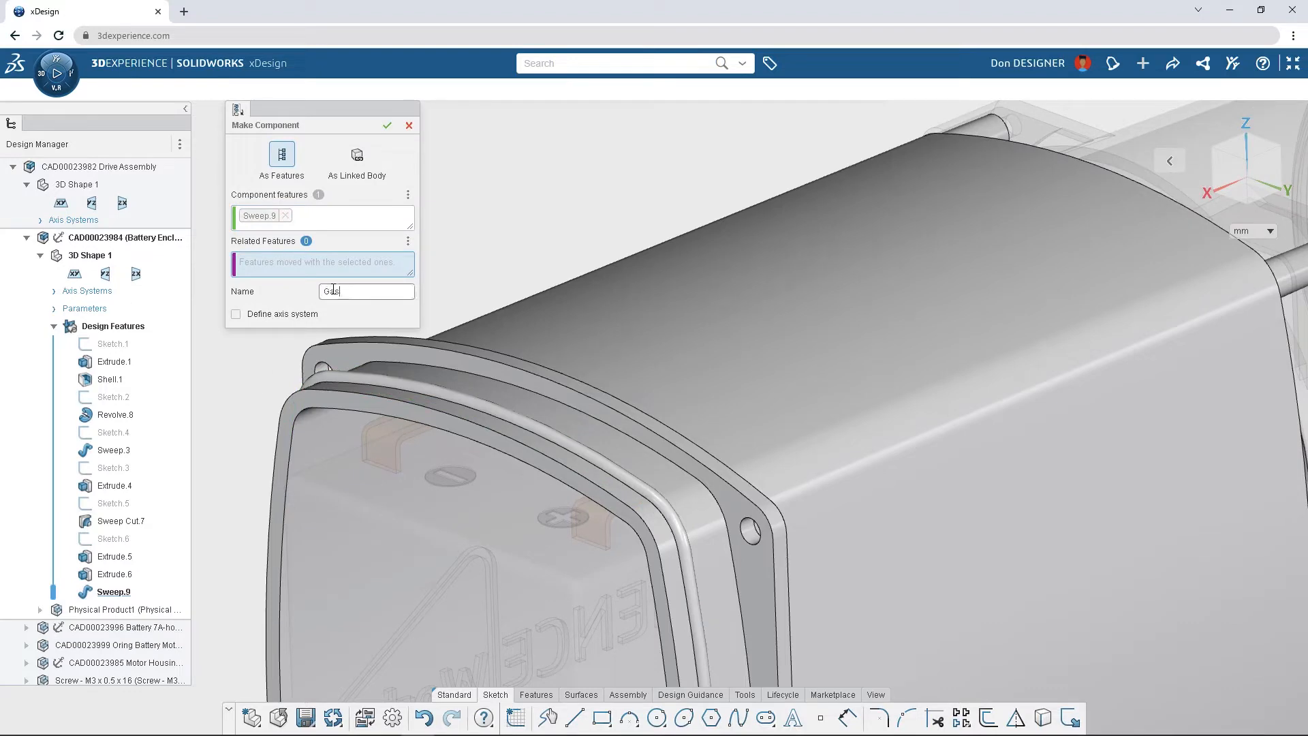
{"action": "left_click", "coordinate": [388, 130]}
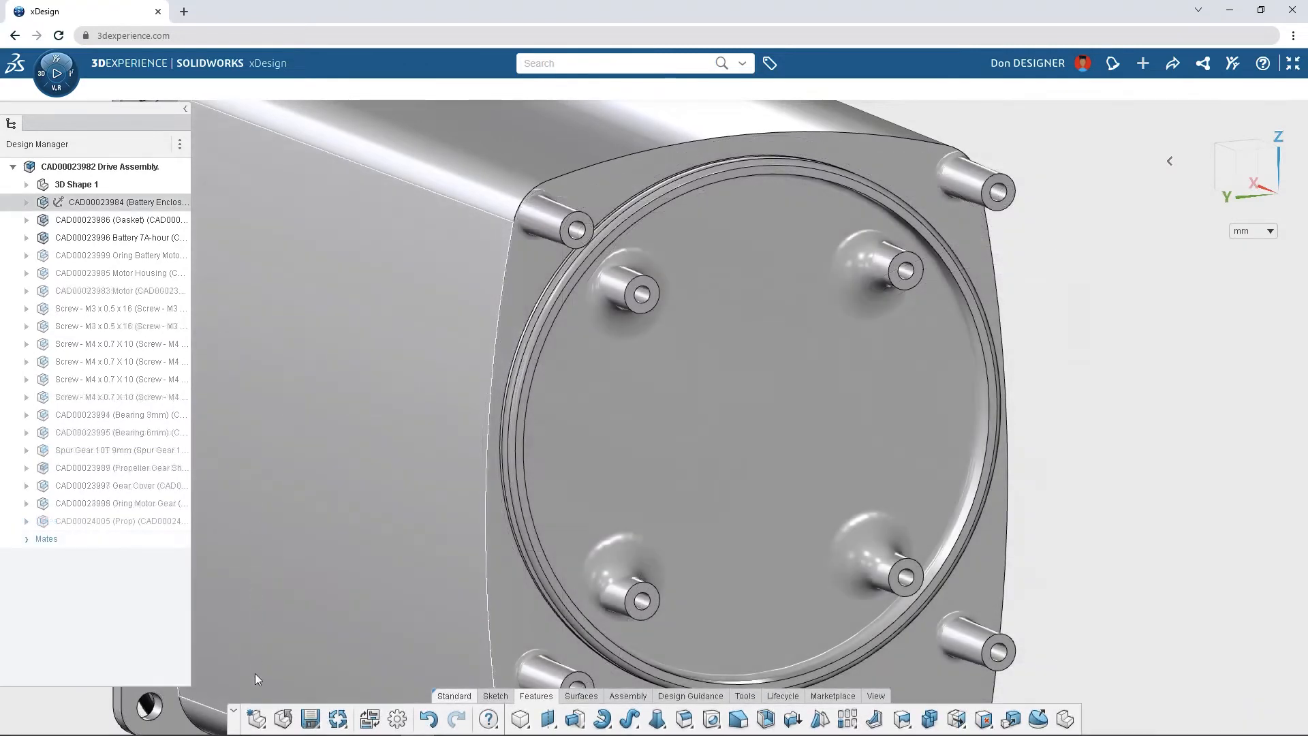
Import the Sea Scooter PCB into the drive assembly, choosing its file format
{"action": "left_click", "coordinate": [256, 719]}
{"action": "left_click", "coordinate": [265, 695]}
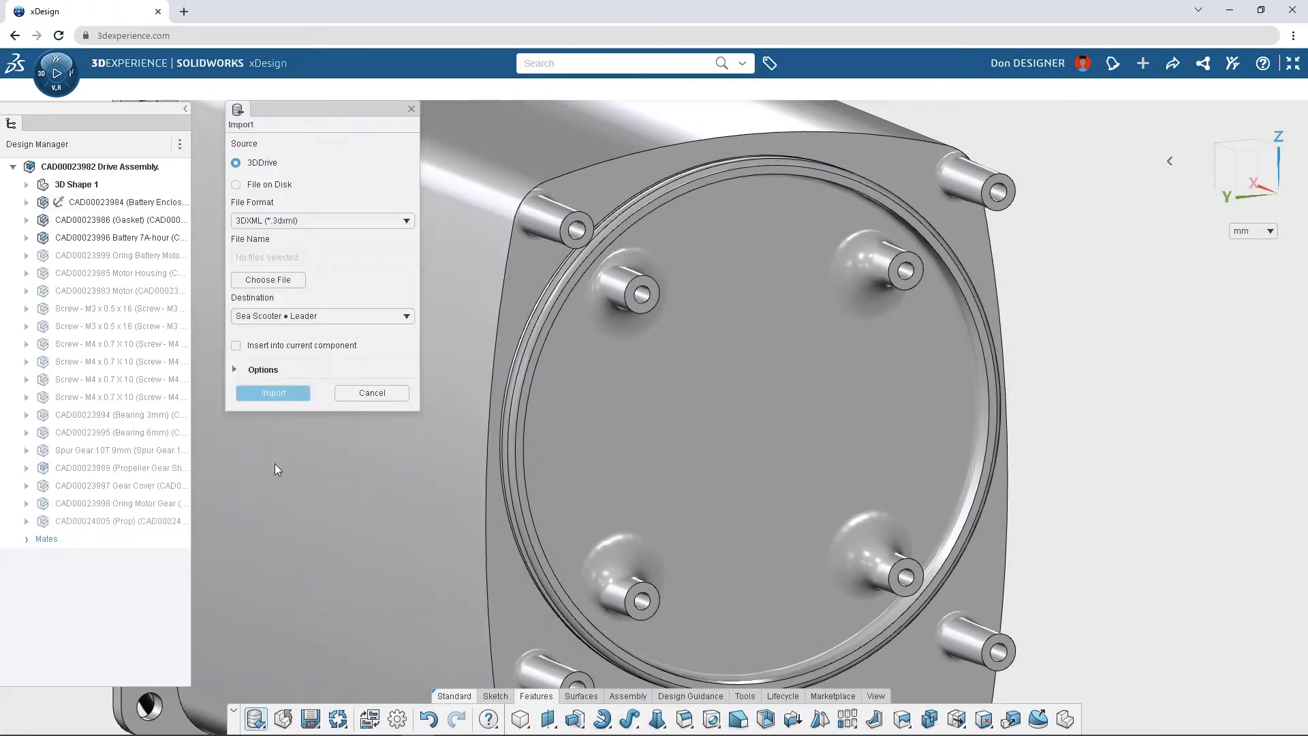
{"action": "left_click", "coordinate": [276, 221]}
{"action": "left_click", "coordinate": [272, 345]}
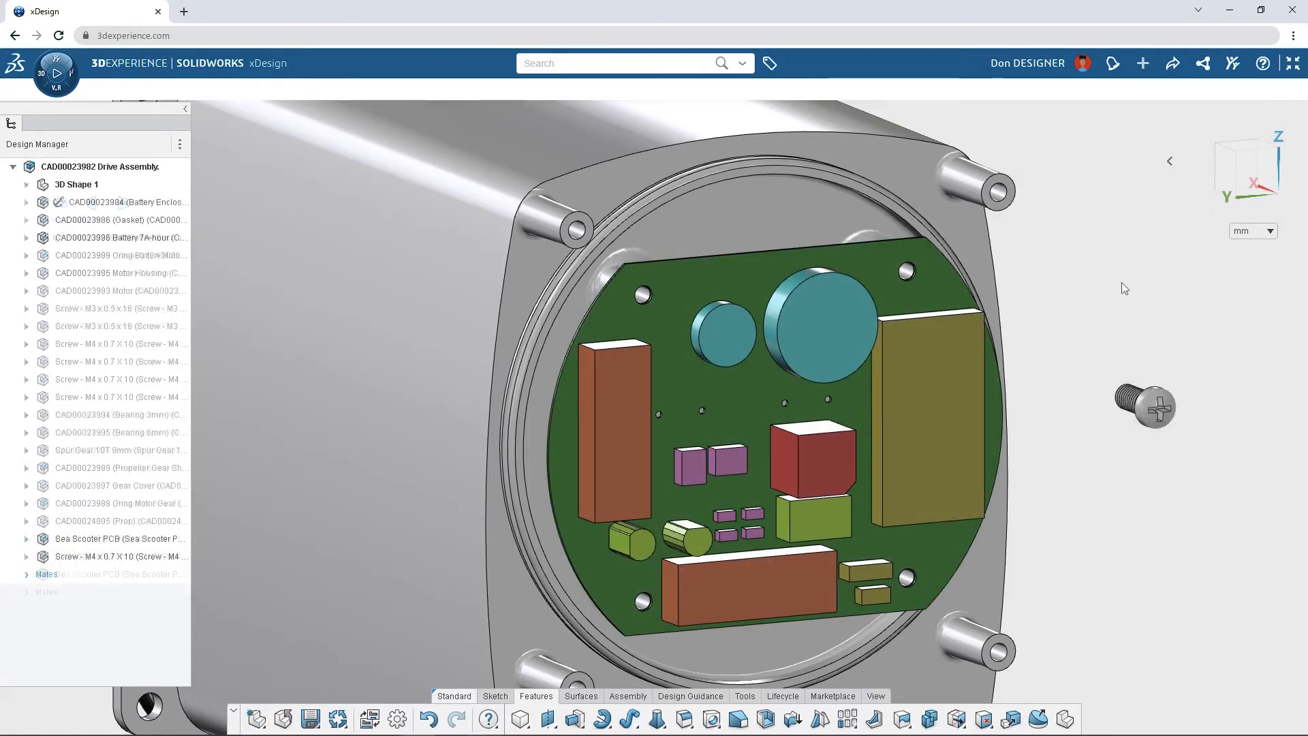
Place the M4 x 0.7 x 10 screw in the circuit board's upper-right mounting hole and accept the suggested copies in the other three holes
{"action": "left_click_drag", "start_coordinate": [1131, 394], "coordinate": [908, 274]}
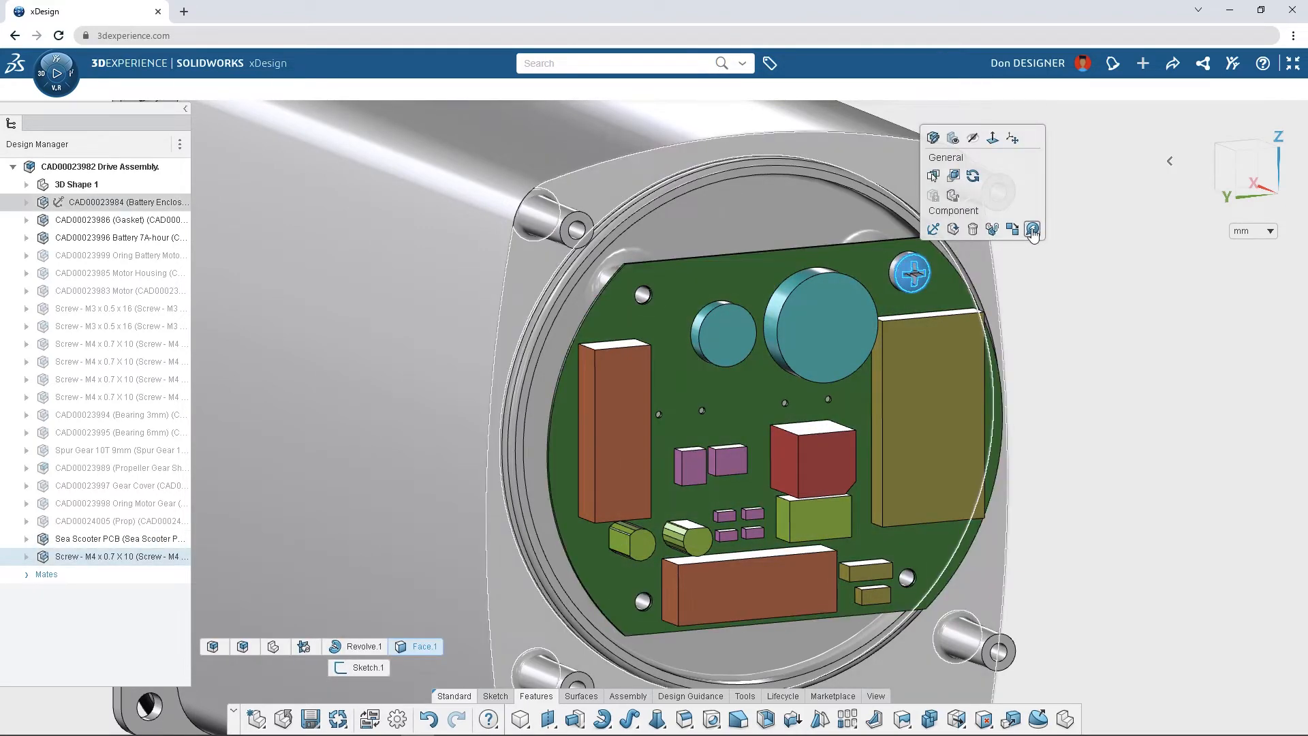
{"action": "left_click", "coordinate": [1033, 230]}
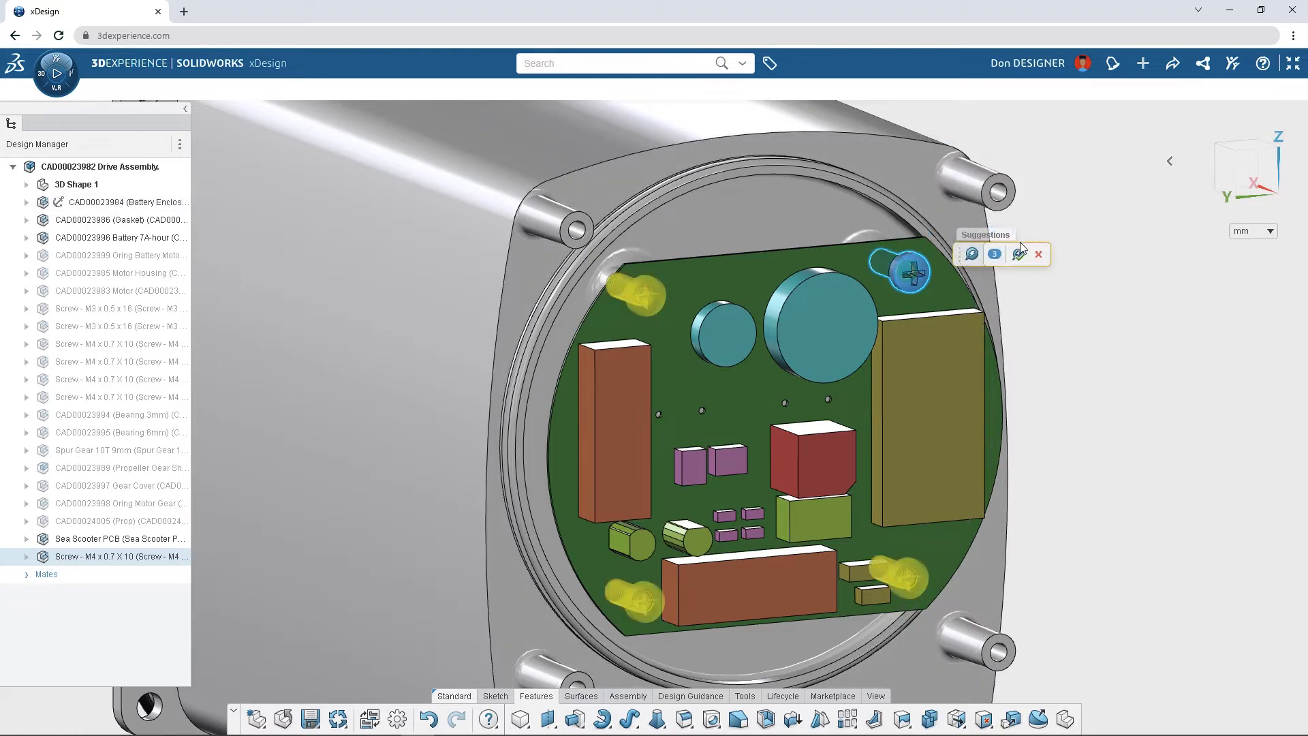
{"action": "left_click", "coordinate": [1019, 253]}
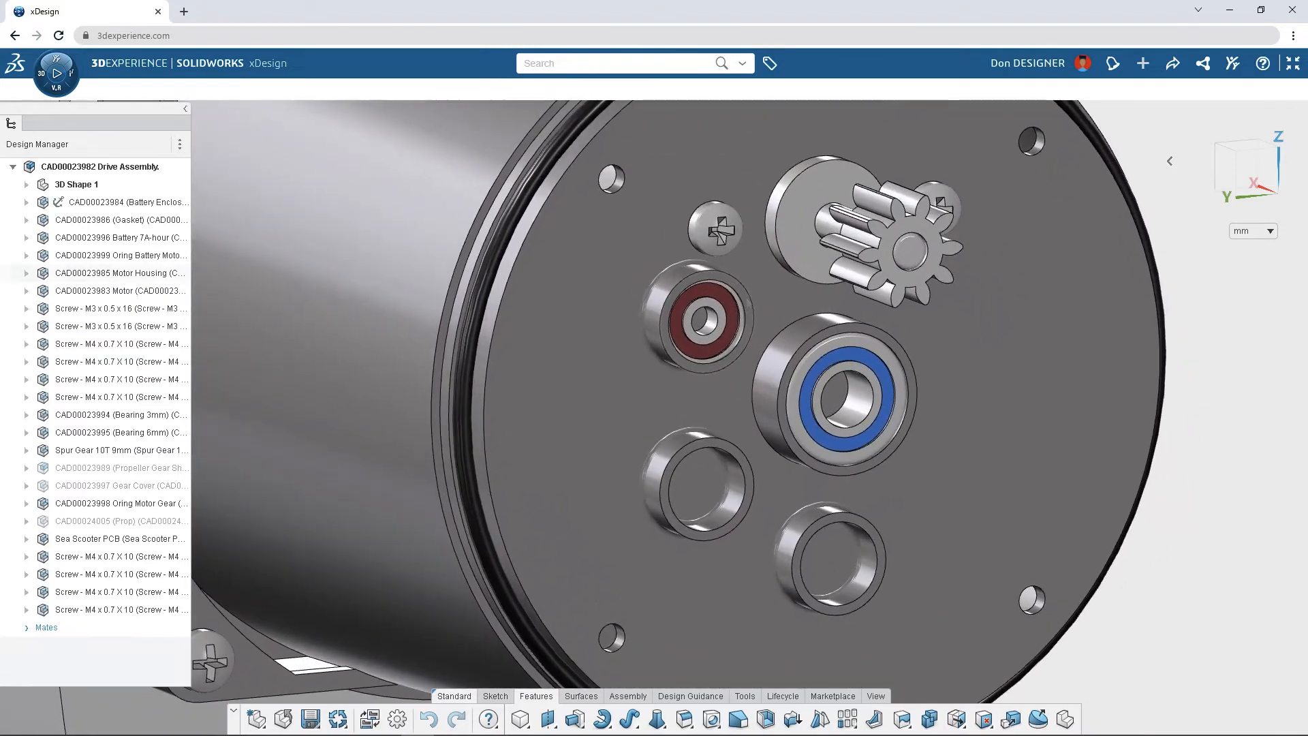
Copy the 3 mm bearing with its mates into the two empty bosses, re-using the existing distance reference
{"action": "left_click", "coordinate": [702, 317]}
{"action": "left_click", "coordinate": [831, 280]}
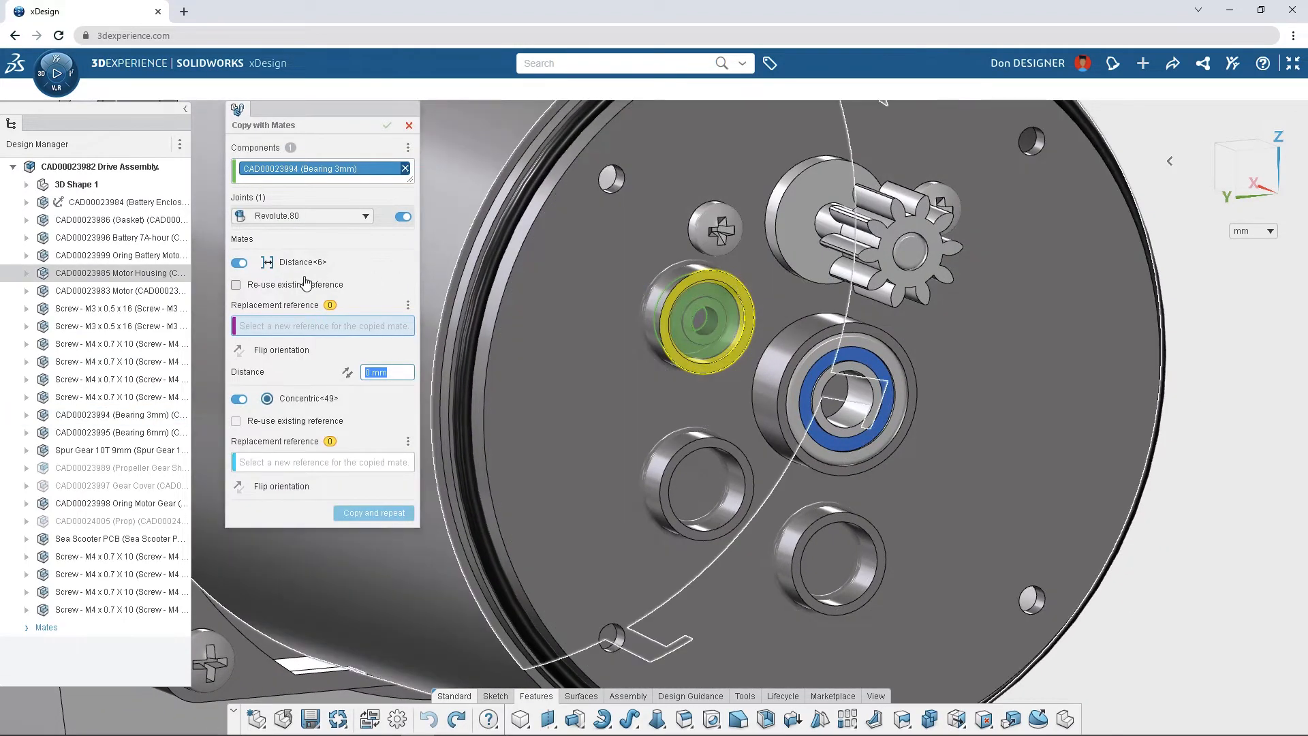
{"action": "left_click", "coordinate": [236, 284]}
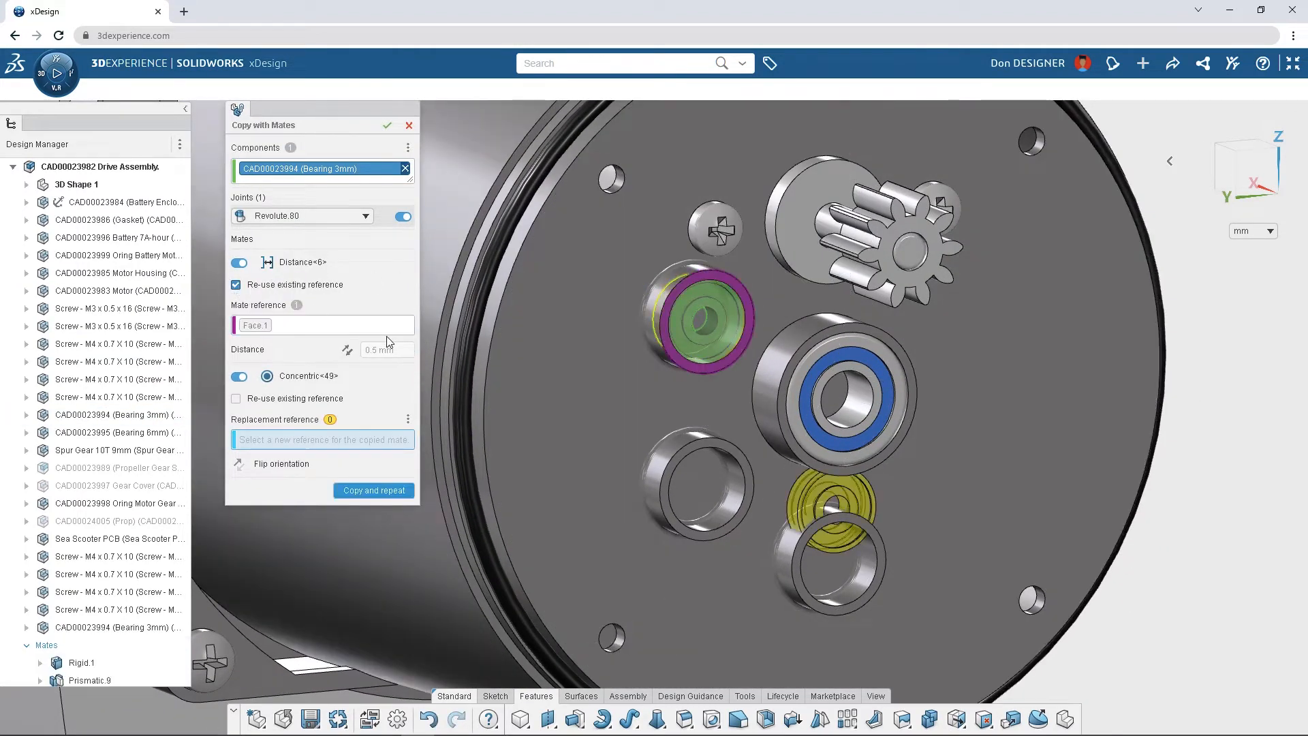
{"action": "left_click", "coordinate": [682, 477]}
{"action": "left_click", "coordinate": [375, 492]}
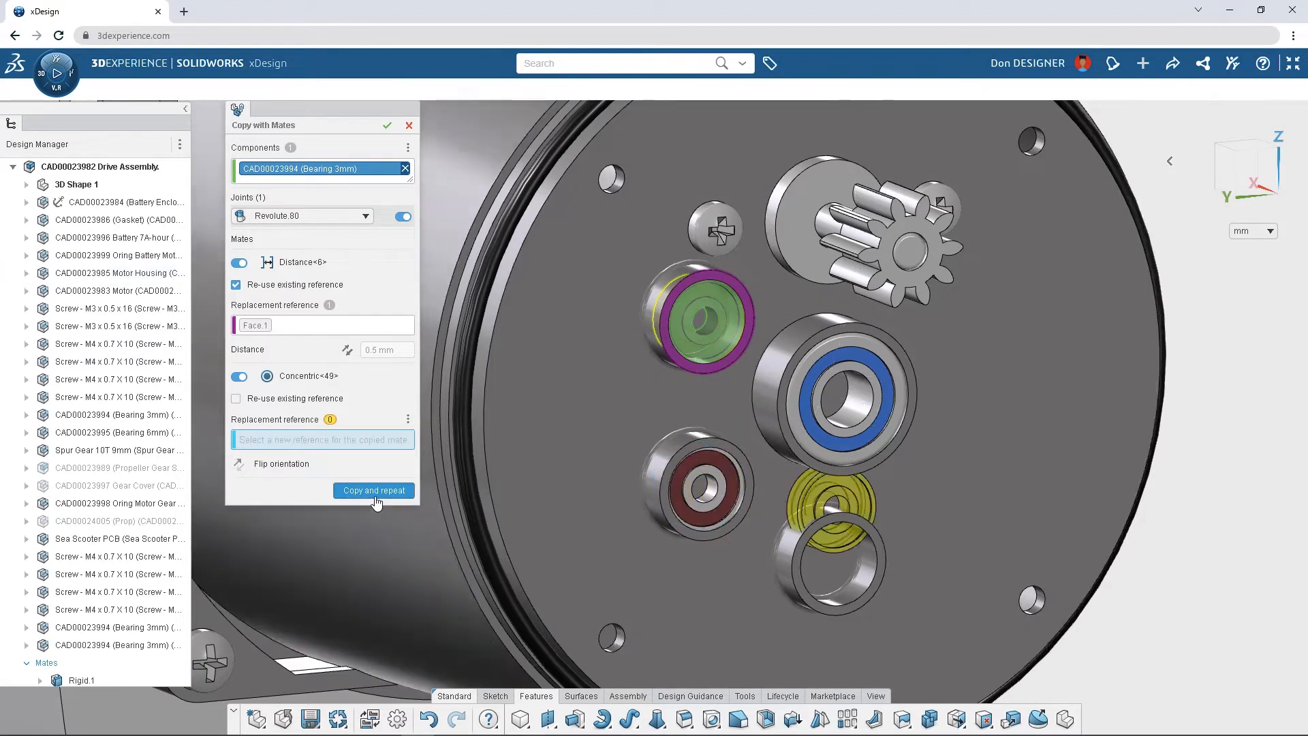
{"action": "left_click", "coordinate": [828, 564]}
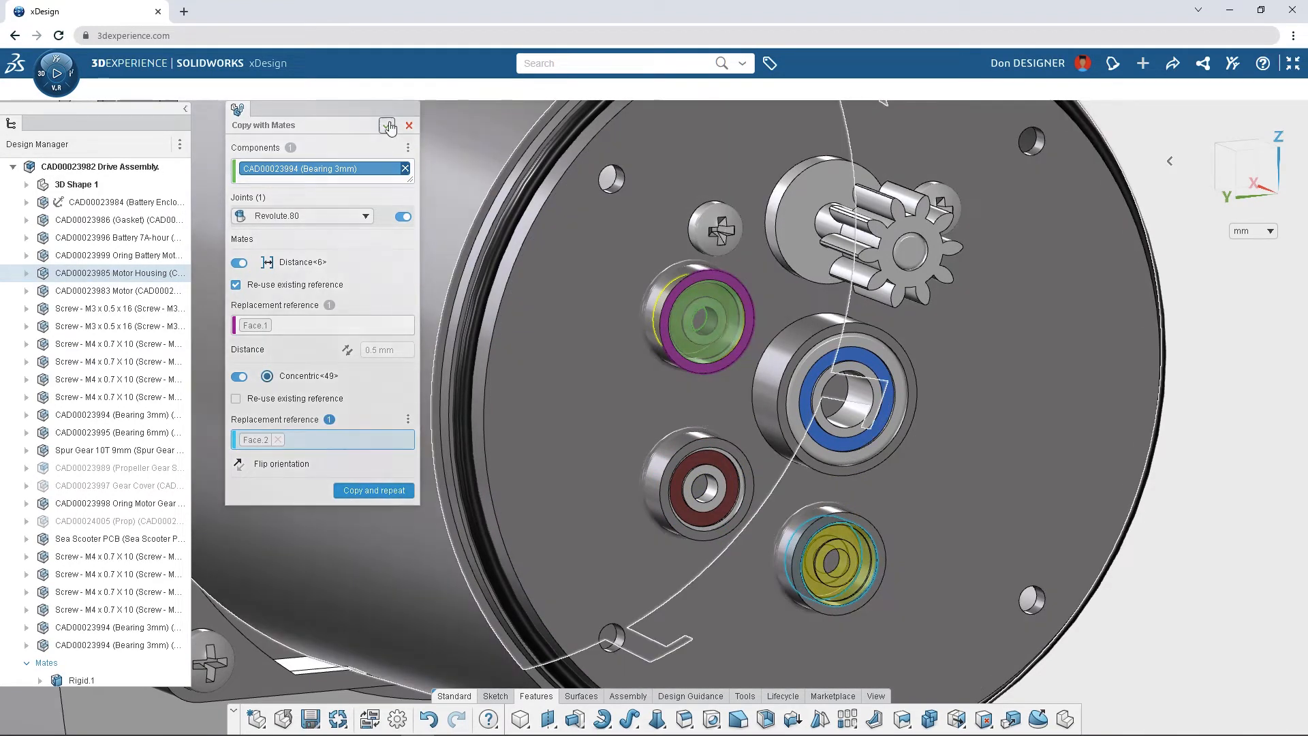
{"action": "left_click", "coordinate": [388, 126]}
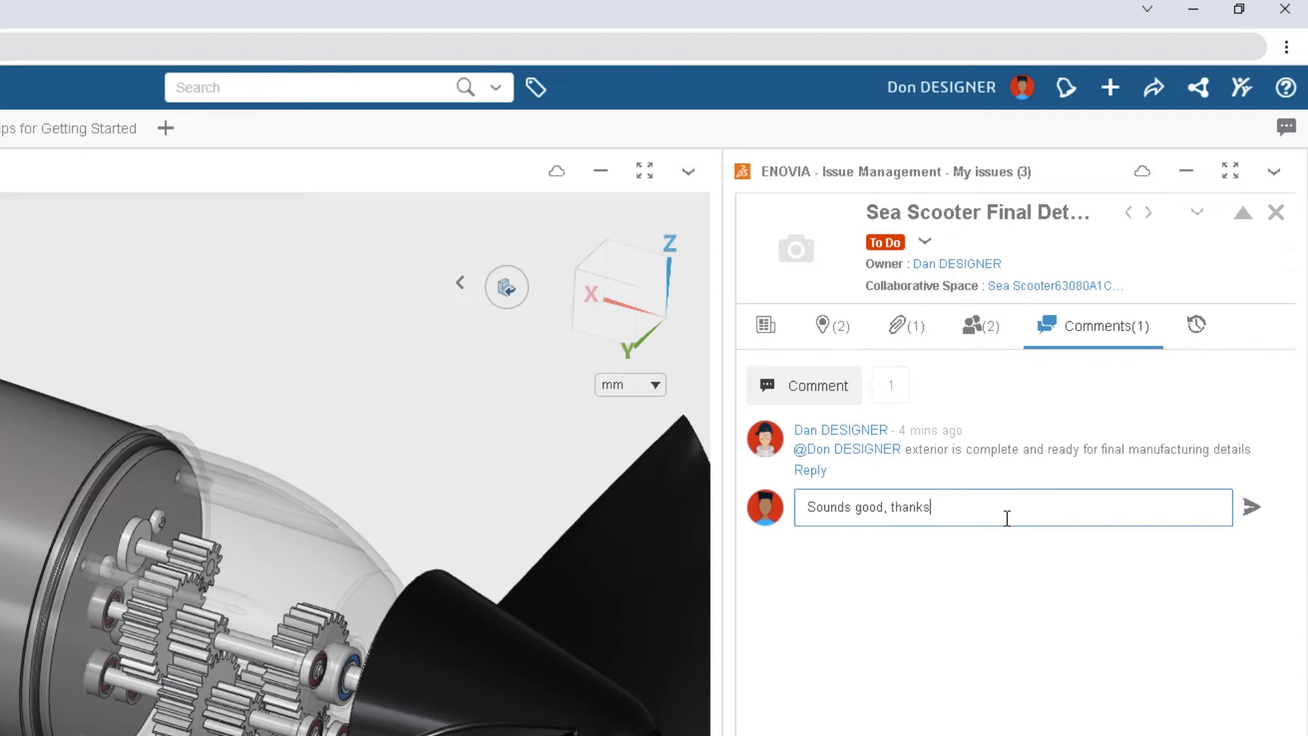
Post the comment "Sounds good, thanks" on the final details issue and review its attached 3D markup slides
{"action": "left_click", "coordinate": [1251, 512]}
{"action": "left_click", "coordinate": [903, 328]}
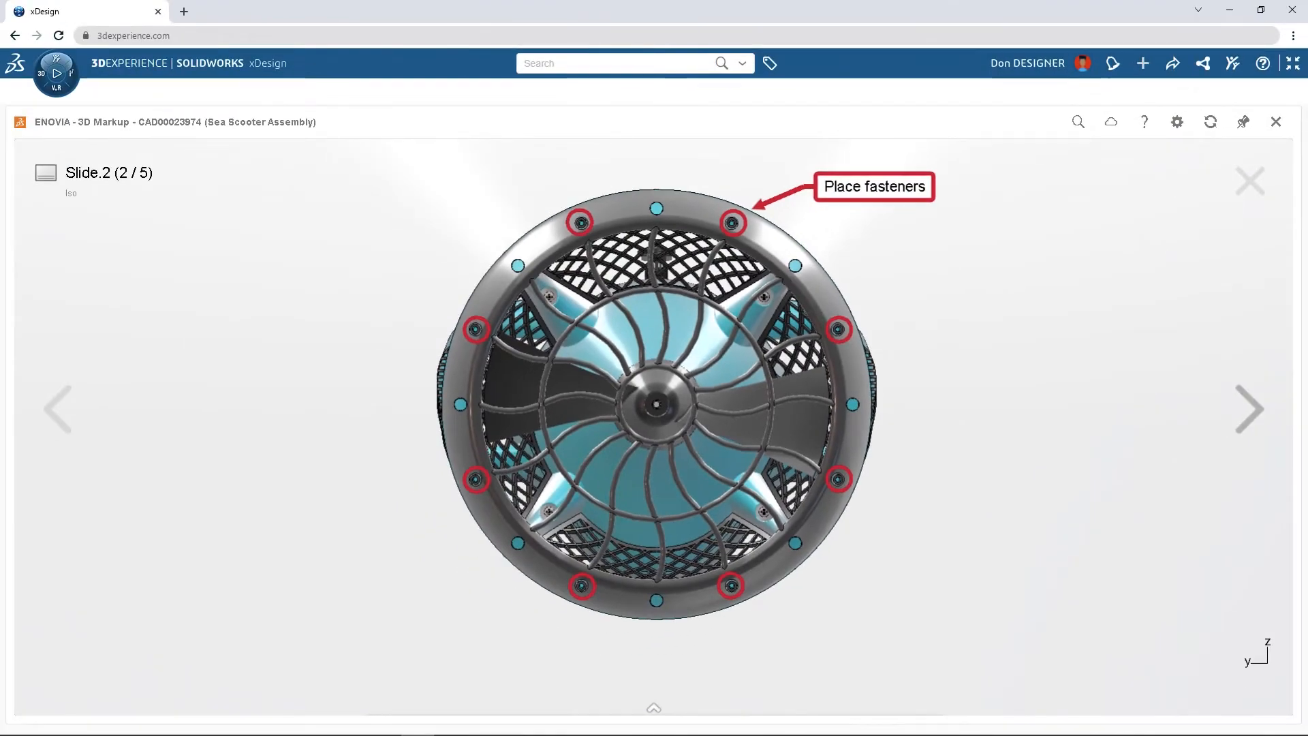
{"action": "left_click", "coordinate": [1250, 409]}
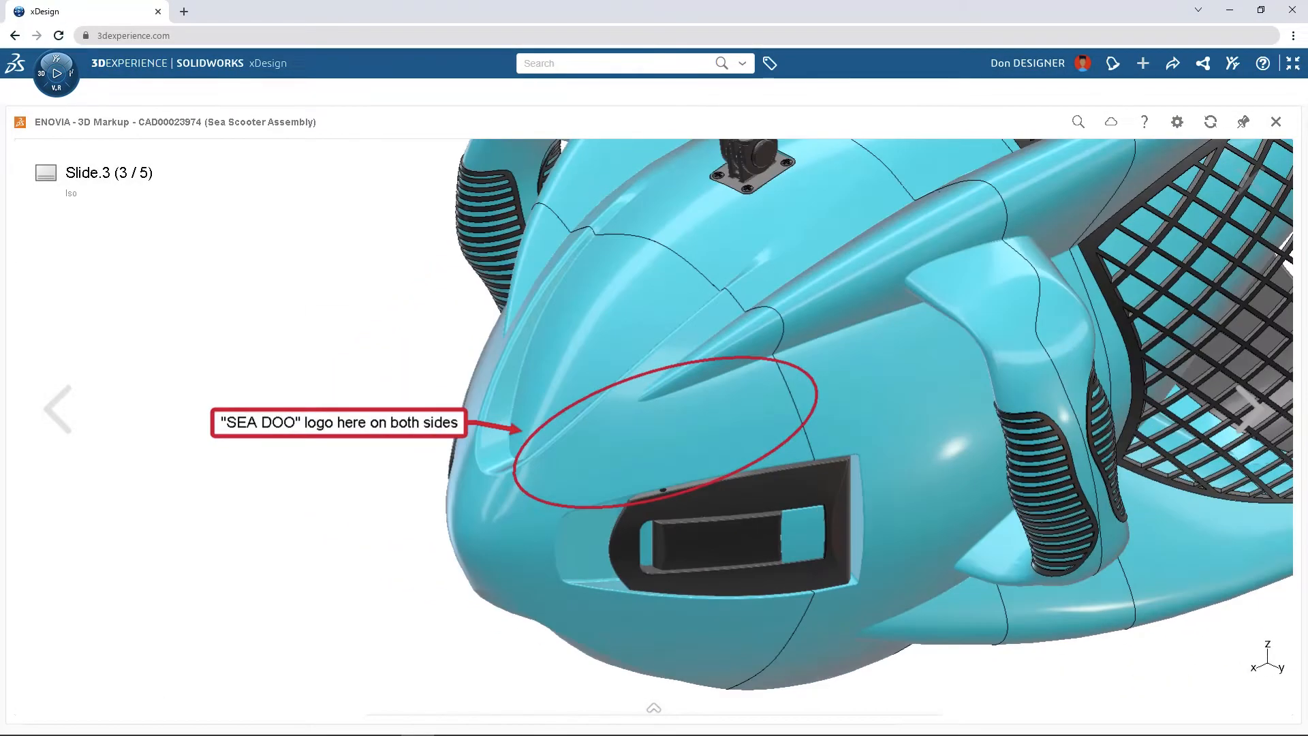
{"action": "left_click", "coordinate": [1250, 409]}
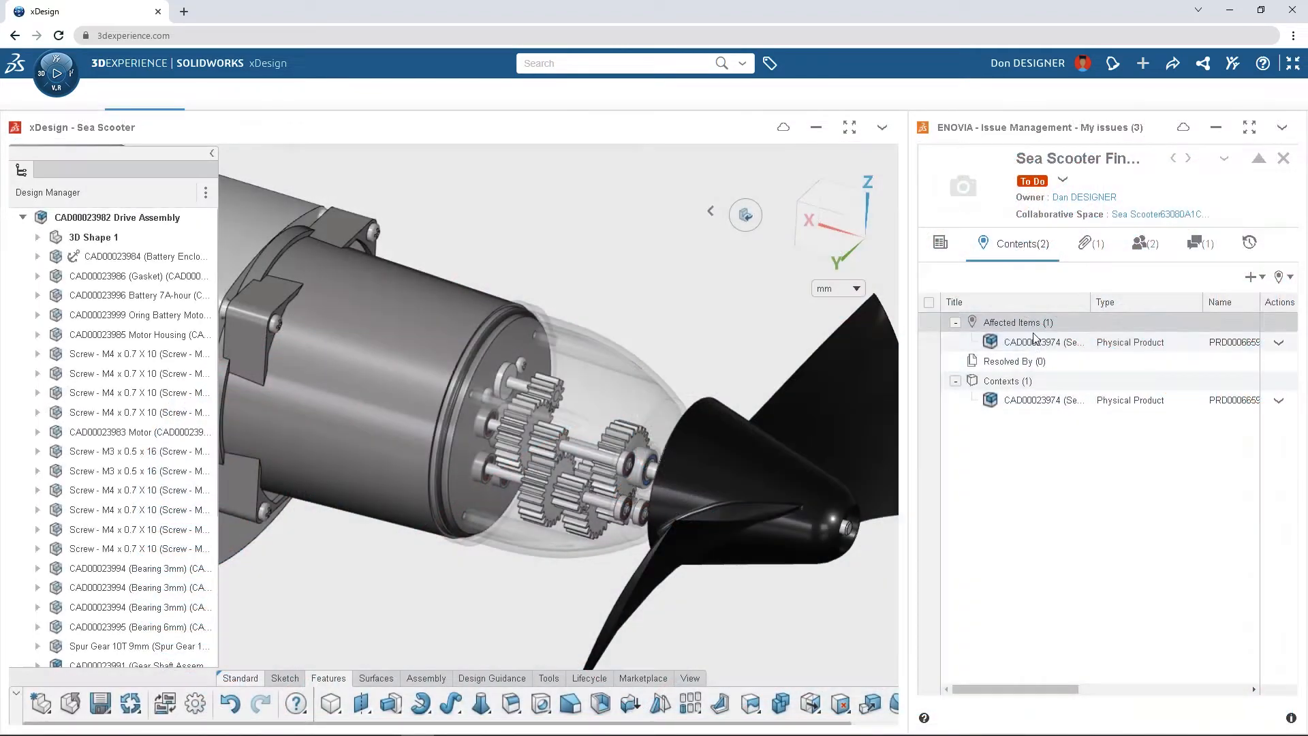
Open the Sea Scooter Assembly for editing from the issue's affected items
{"action": "left_click", "coordinate": [1036, 341]}
{"action": "left_click_drag", "start_coordinate": [1036, 341], "coordinate": [671, 300]}
{"action": "left_click", "coordinate": [635, 362]}
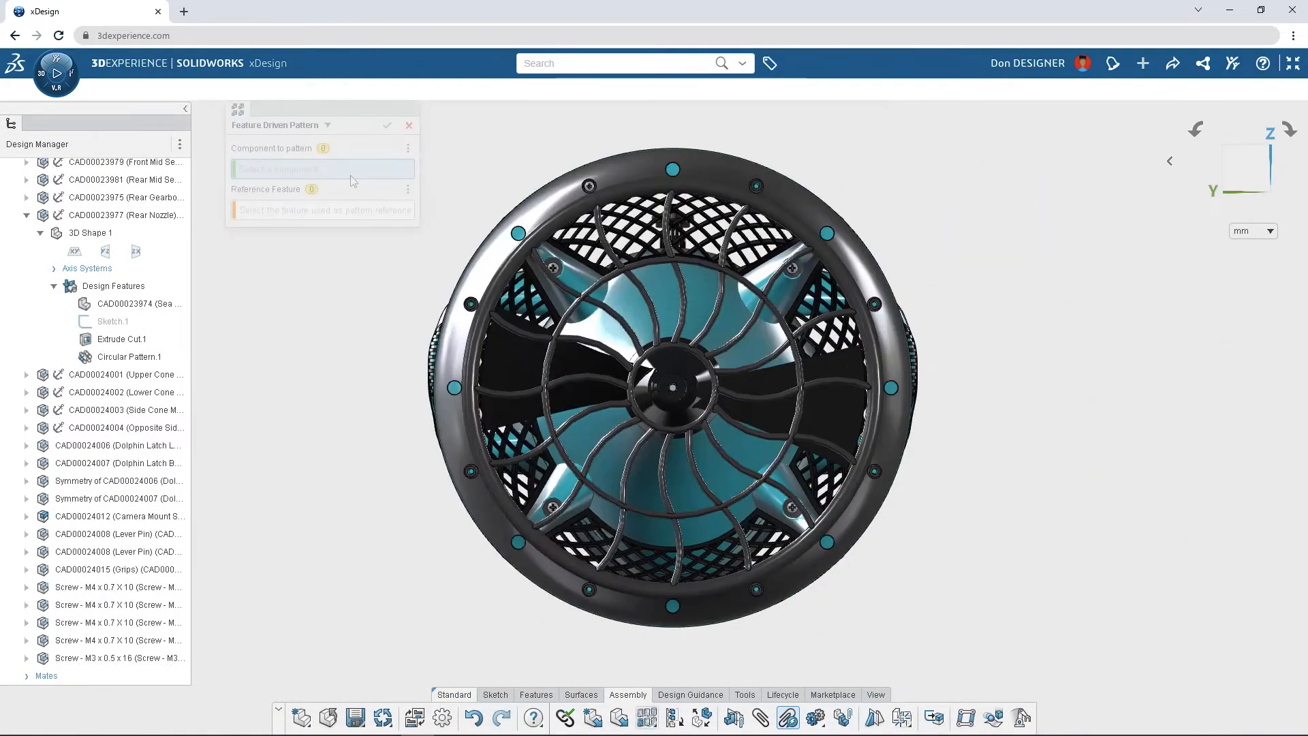
Create a feature driven pattern of the M3 x 0.5 x 16 screw, using the Rear Nozzle's Circular Pattern.1 as reference
{"action": "left_click", "coordinate": [589, 186]}
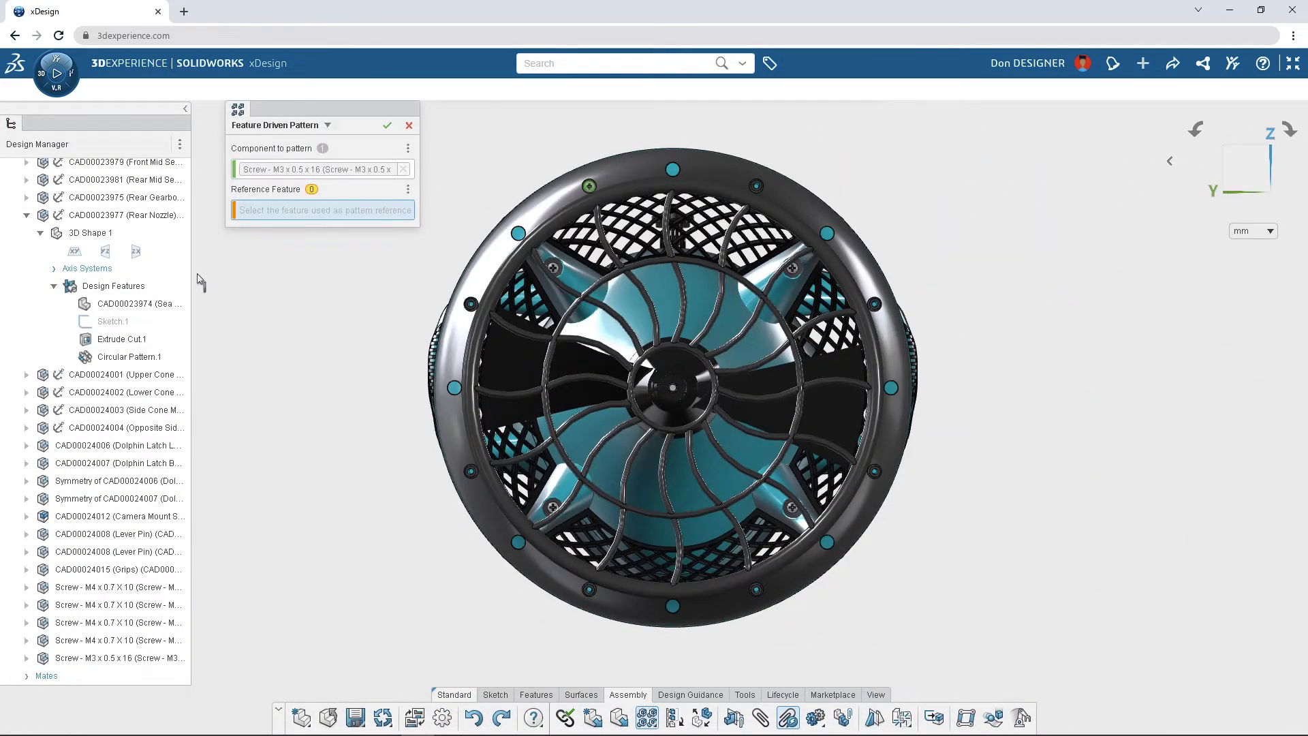
{"action": "left_click", "coordinate": [151, 361]}
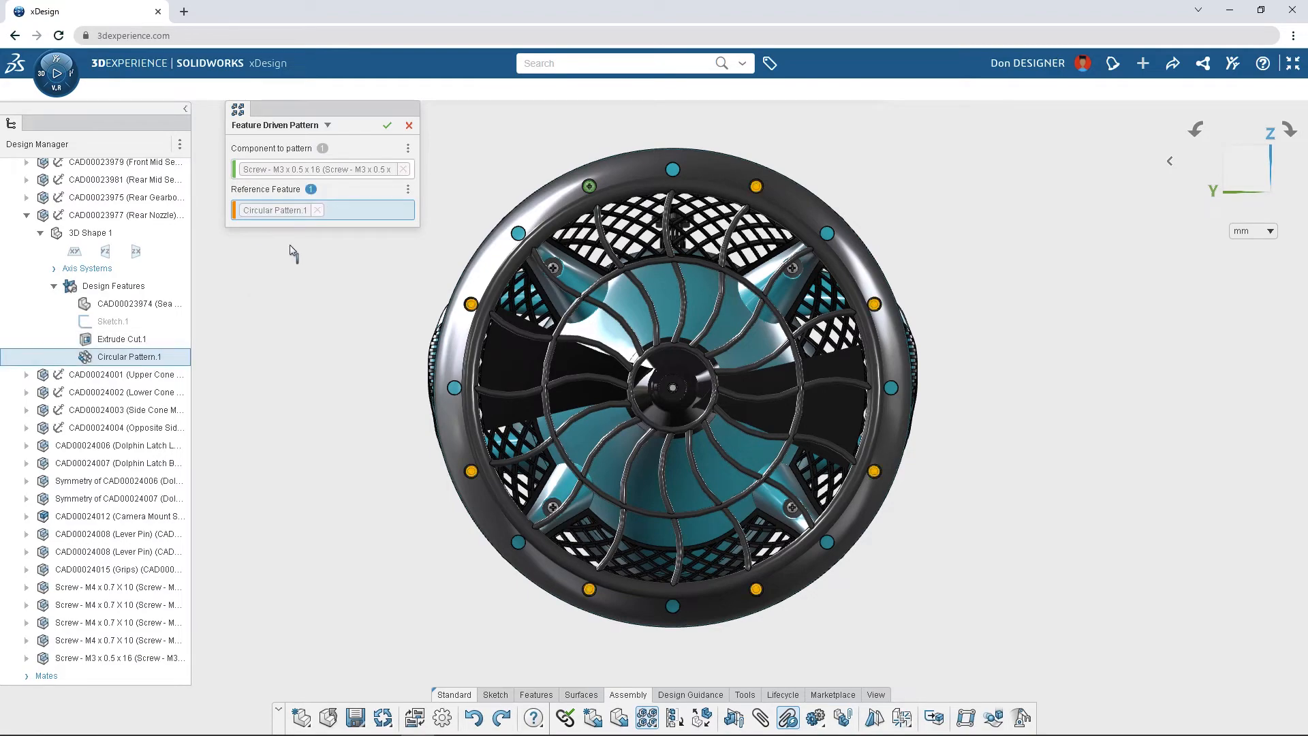
{"action": "left_click", "coordinate": [386, 127]}
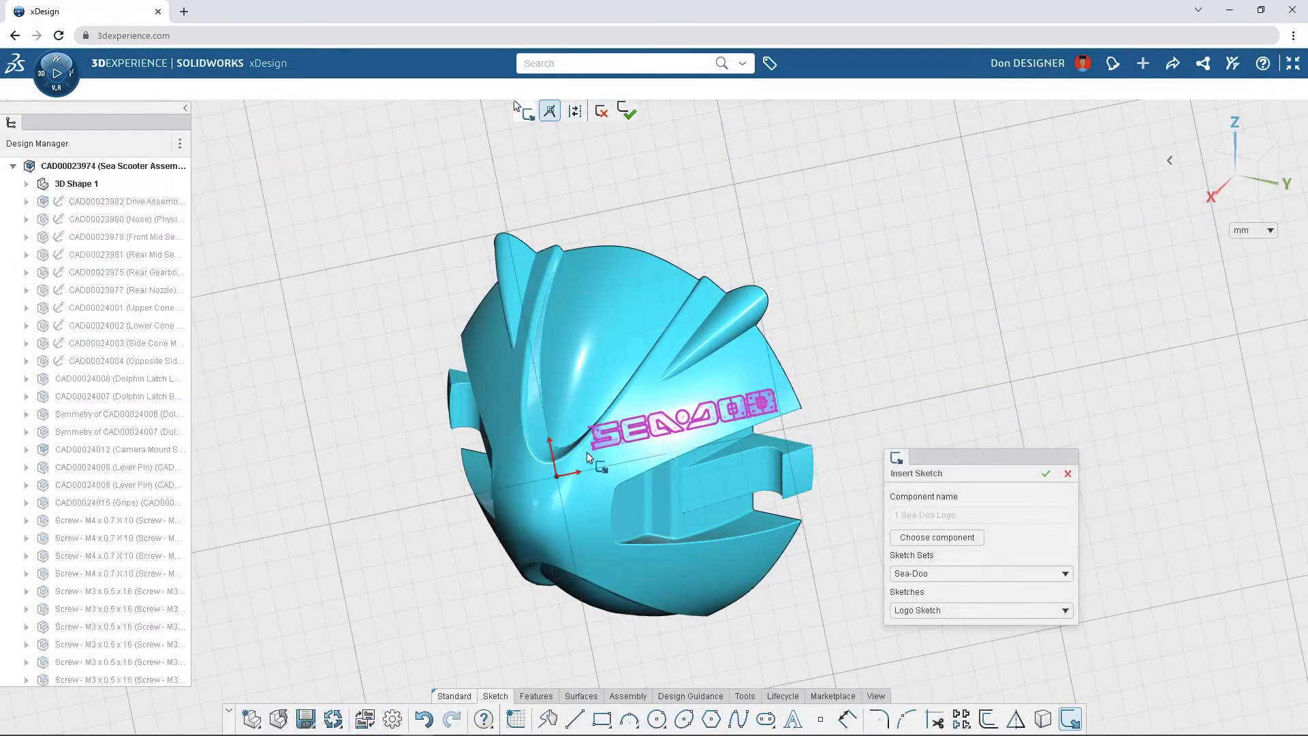
Insert the Sea-Doo Logo Sketch on the side of the nose above the latch recess and rotate it 15 degrees
{"action": "left_click", "coordinate": [586, 452]}
{"action": "left_click", "coordinate": [693, 452]}
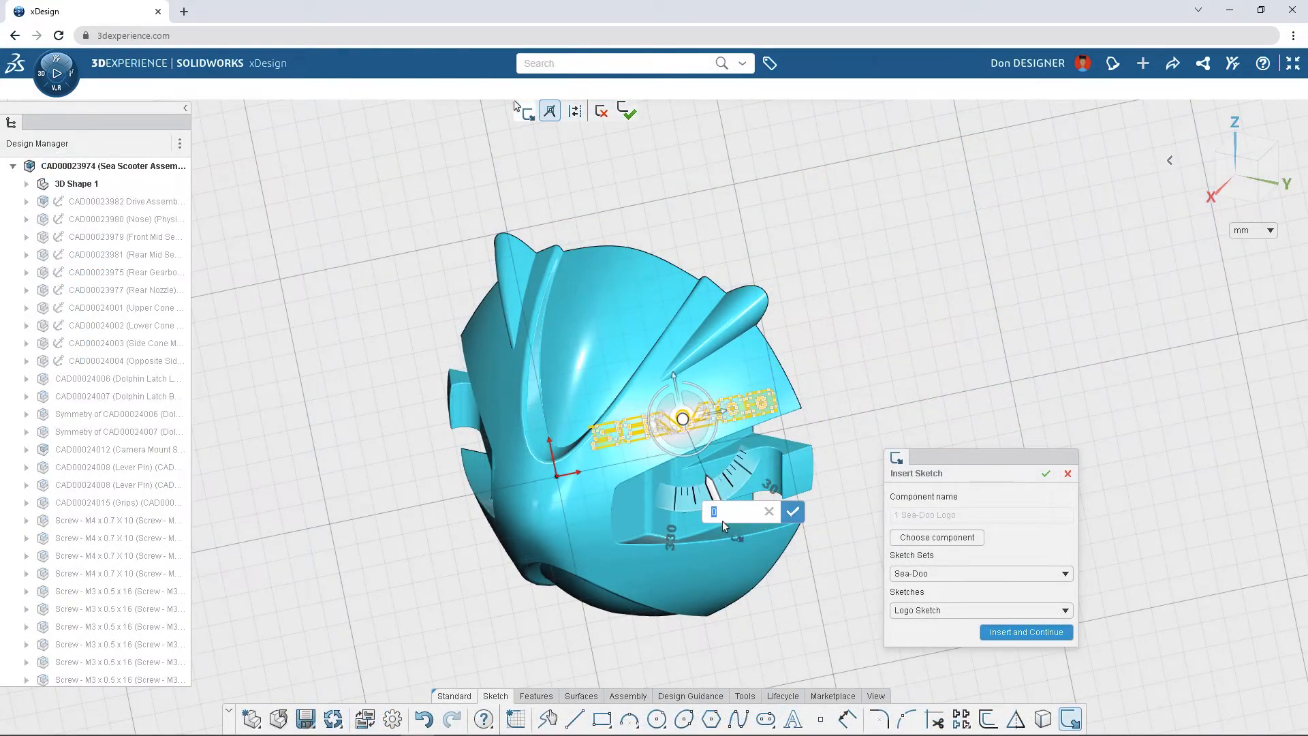
{"action": "type", "text": "15"}
{"action": "key", "text": "Return"}
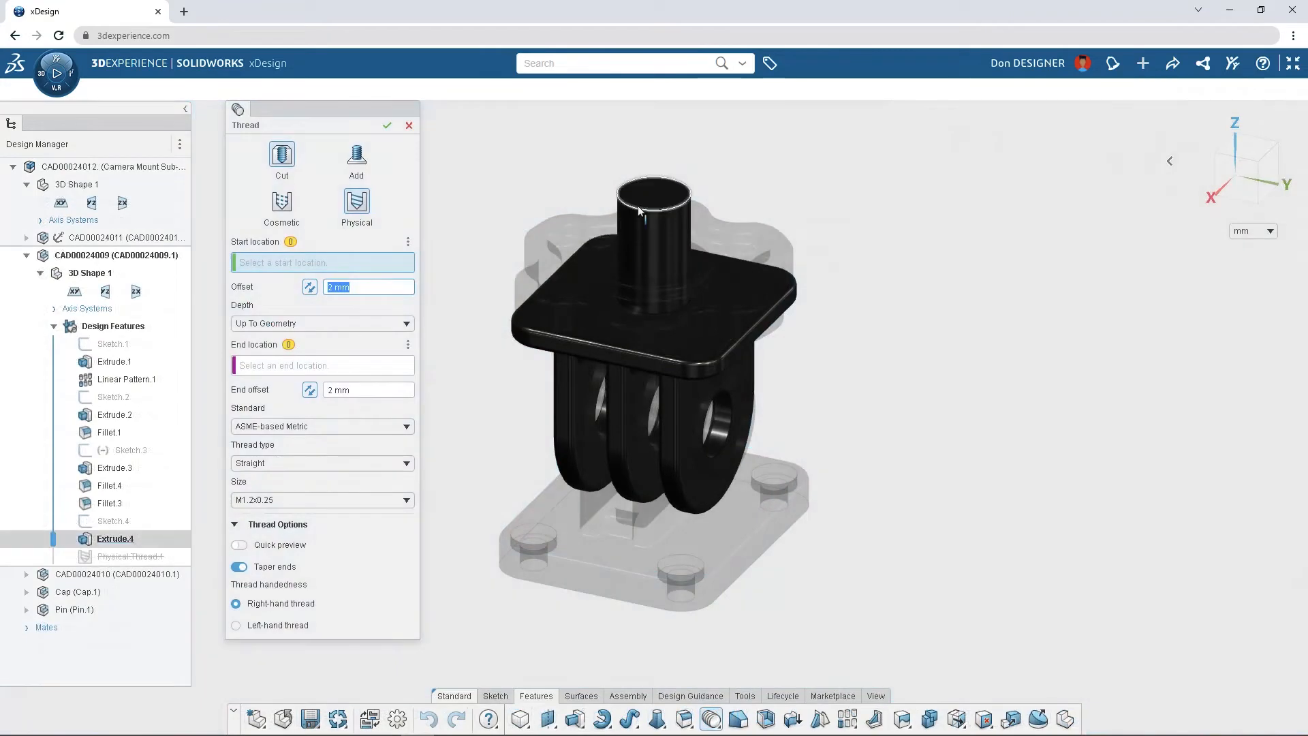
Cut a physical ASME-based Inch thread on the camera mount's stud, from its top edge up to the plate face
{"action": "left_click", "coordinate": [638, 206]}
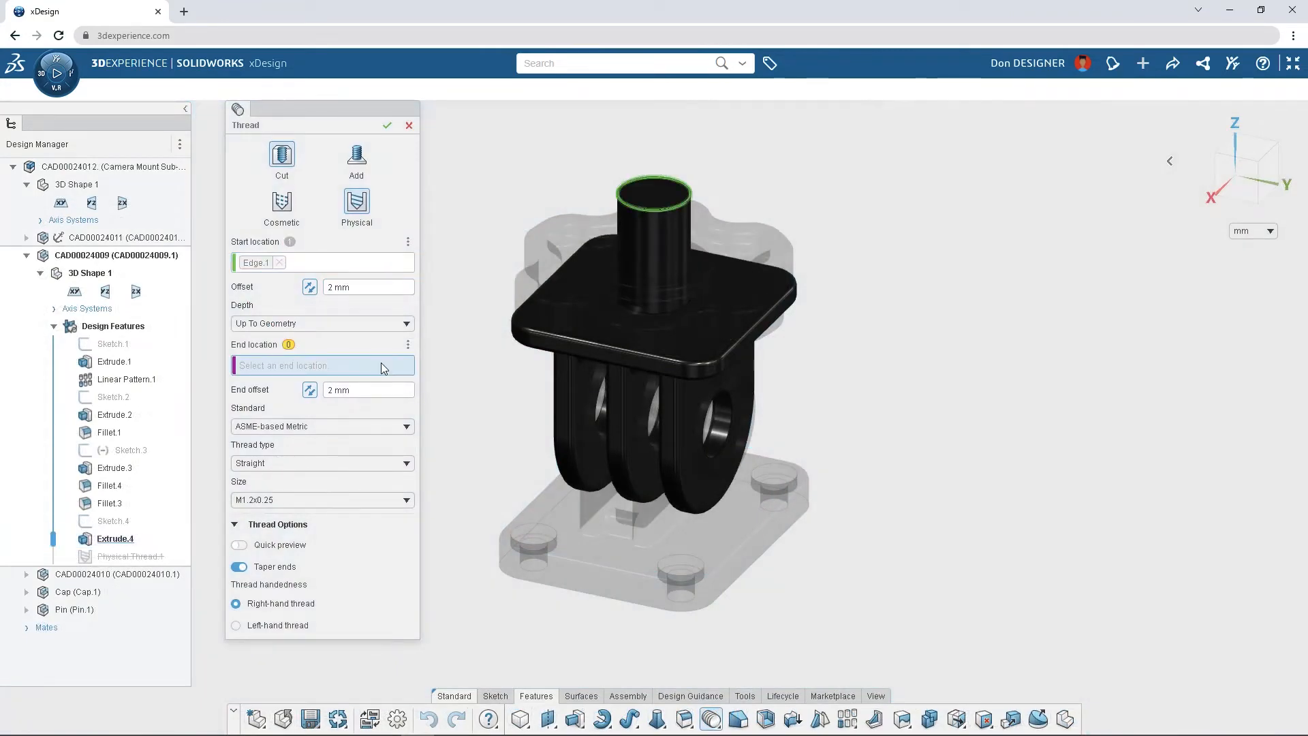
{"action": "left_click", "coordinate": [569, 319]}
{"action": "left_click", "coordinate": [370, 428]}
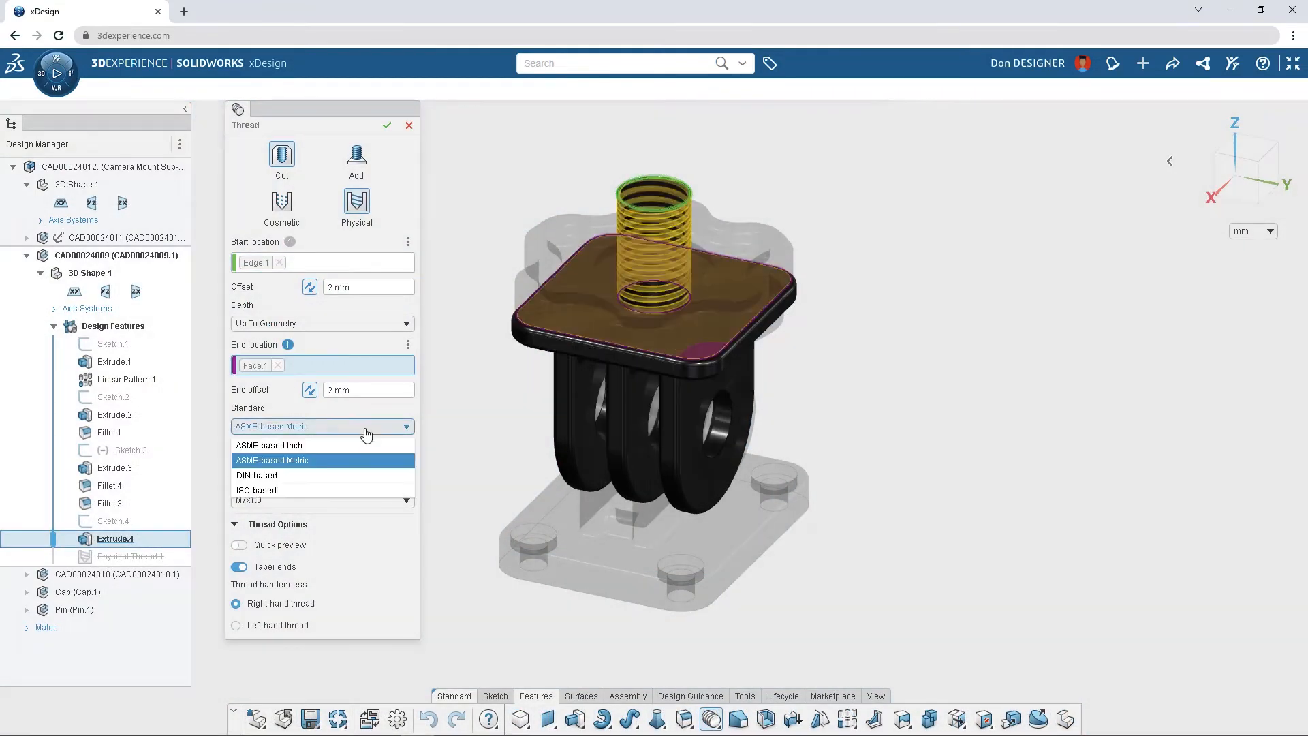
{"action": "left_click", "coordinate": [337, 447]}
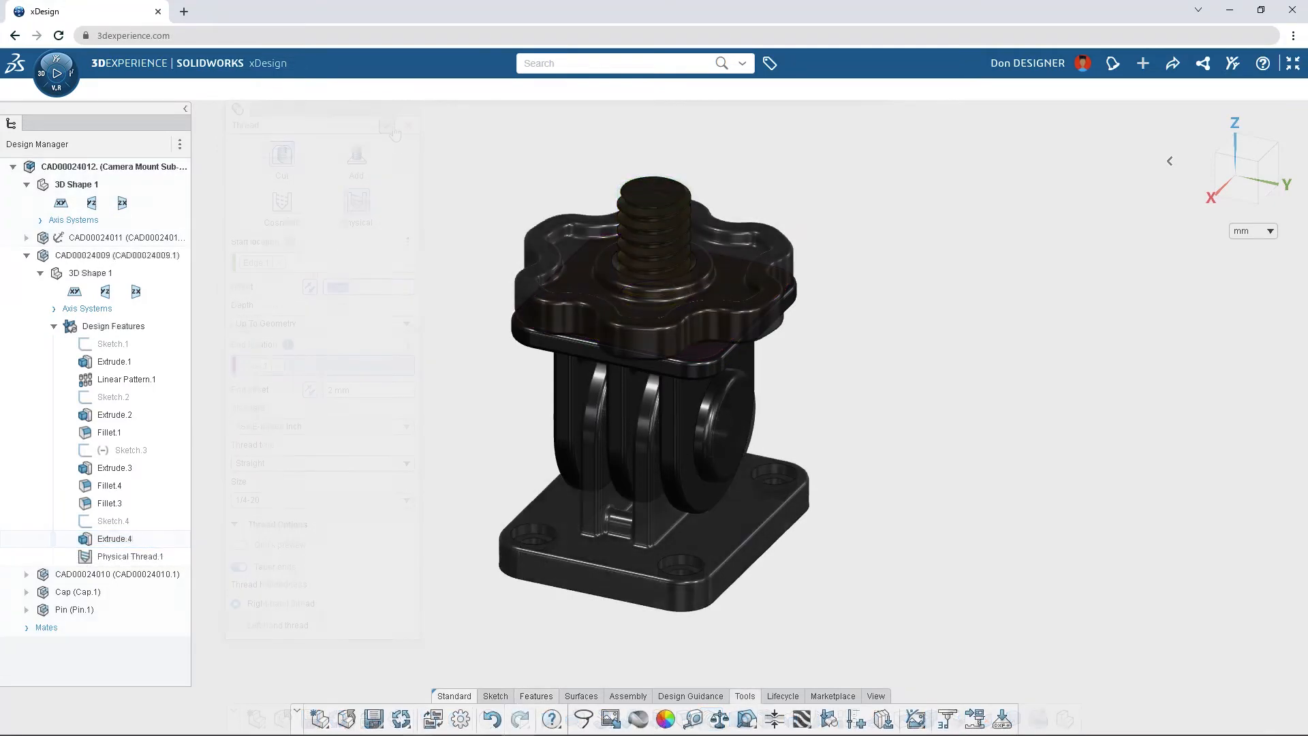
Set the 3D print envelope to the saved 250x210x210 printer and auto-arrange the camera mount components on its bed
{"action": "left_click", "coordinate": [407, 187]}
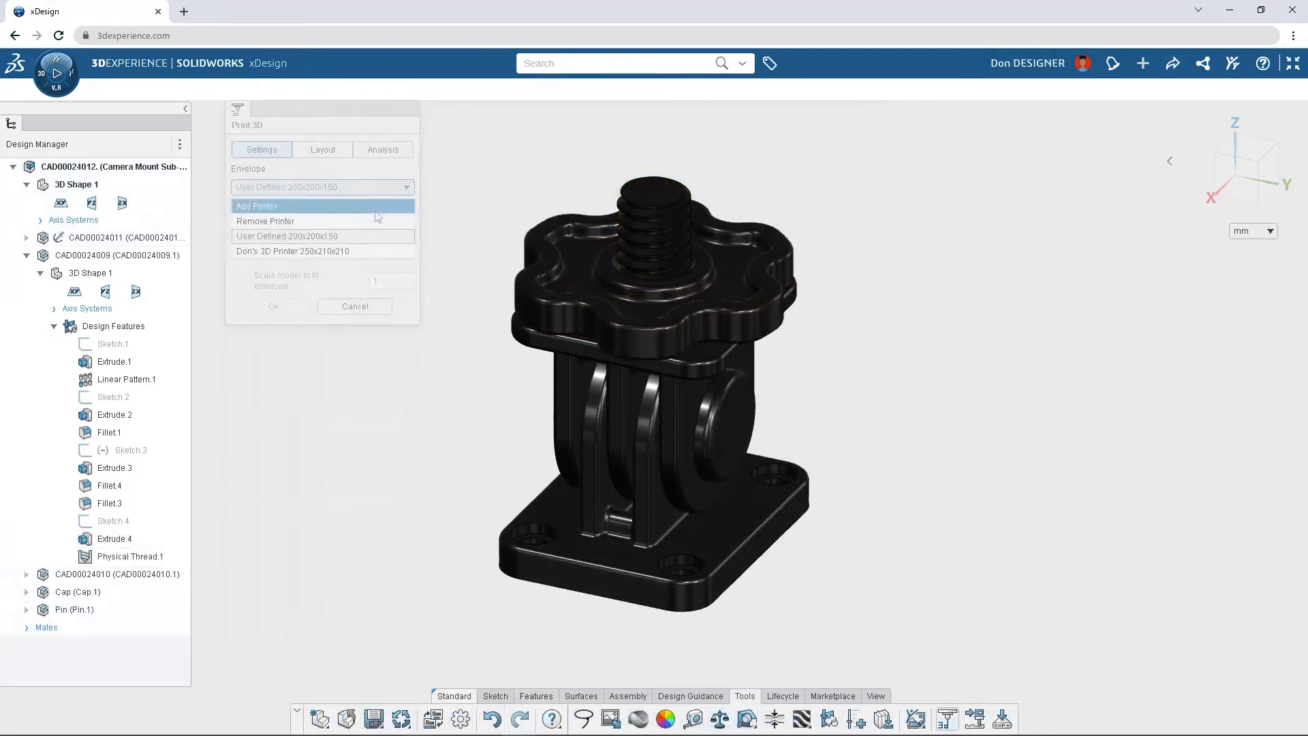
{"action": "left_click", "coordinate": [370, 252]}
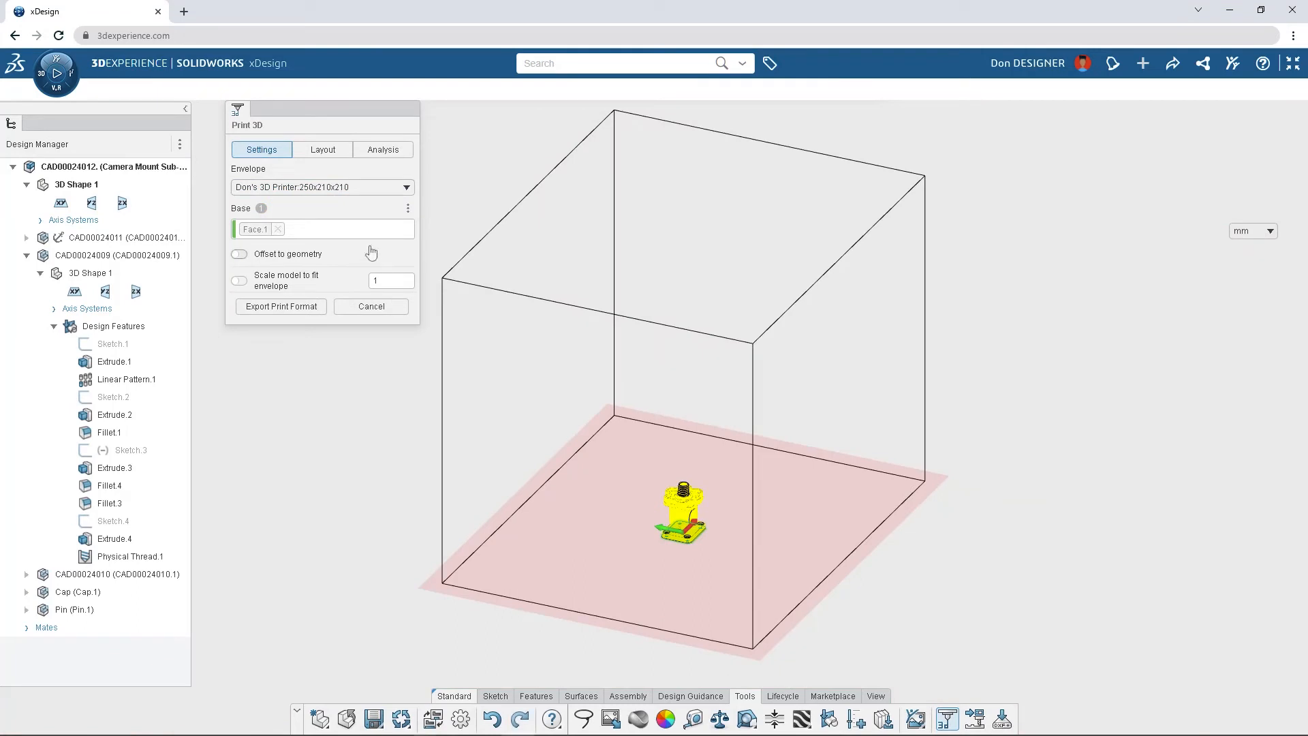
{"action": "left_click", "coordinate": [334, 154]}
{"action": "left_click", "coordinate": [368, 228]}
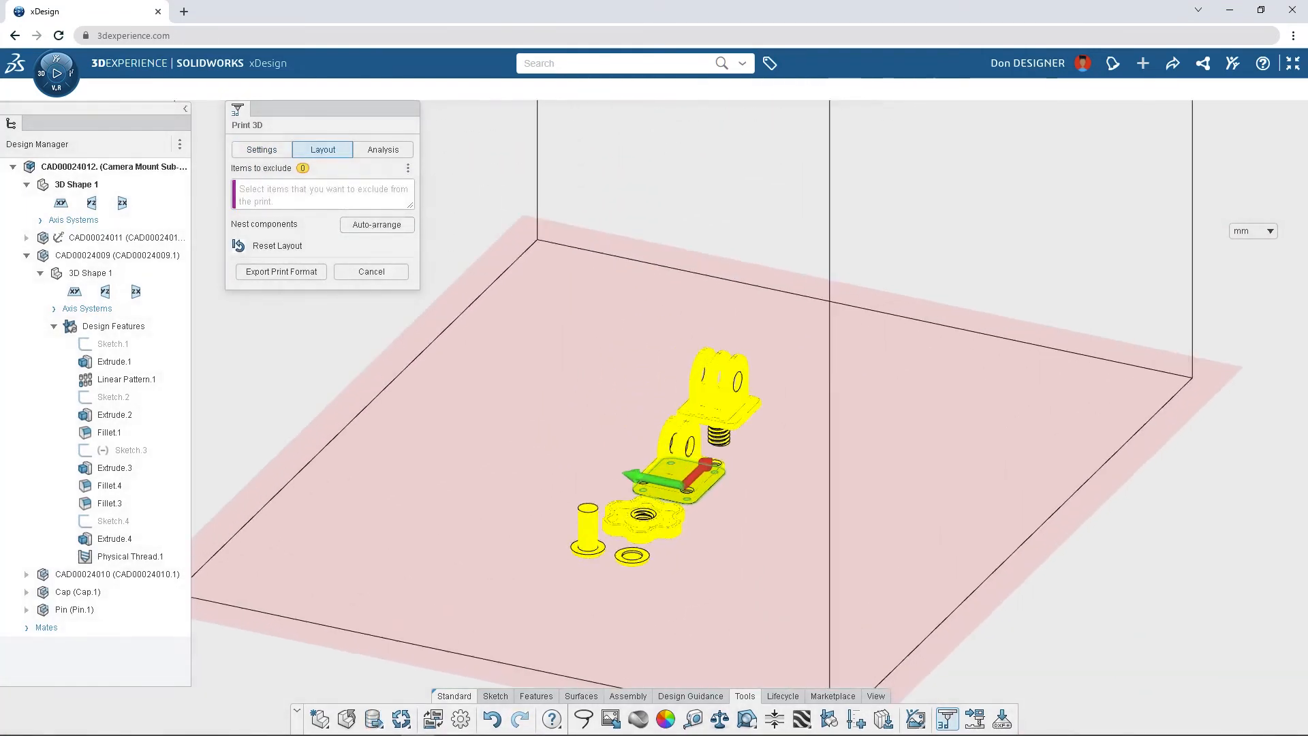
Show the areas that need support in the print analysis, with a support threshold angle of 75 degrees
{"action": "left_click", "coordinate": [383, 151]}
{"action": "left_click", "coordinate": [239, 200]}
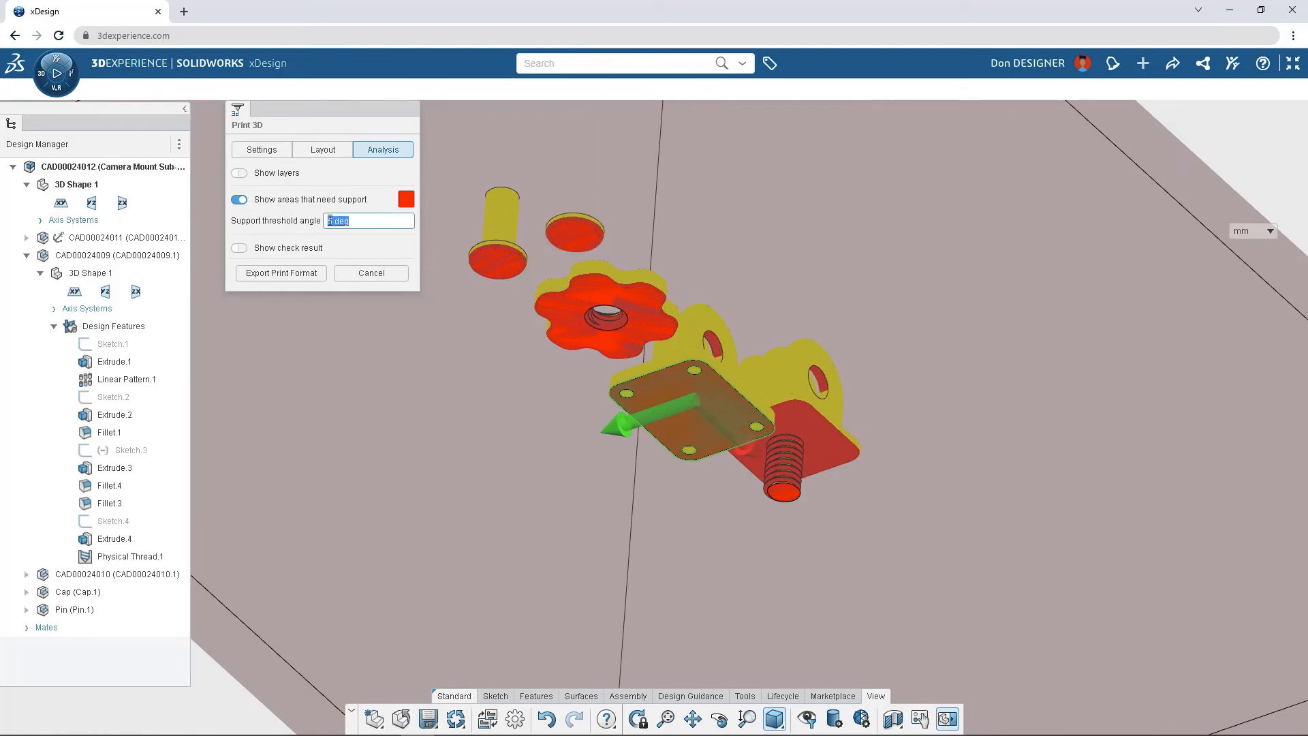
{"action": "left_click", "coordinate": [331, 221]}
{"action": "type", "text": "15"}
{"action": "key", "text": "Return"}
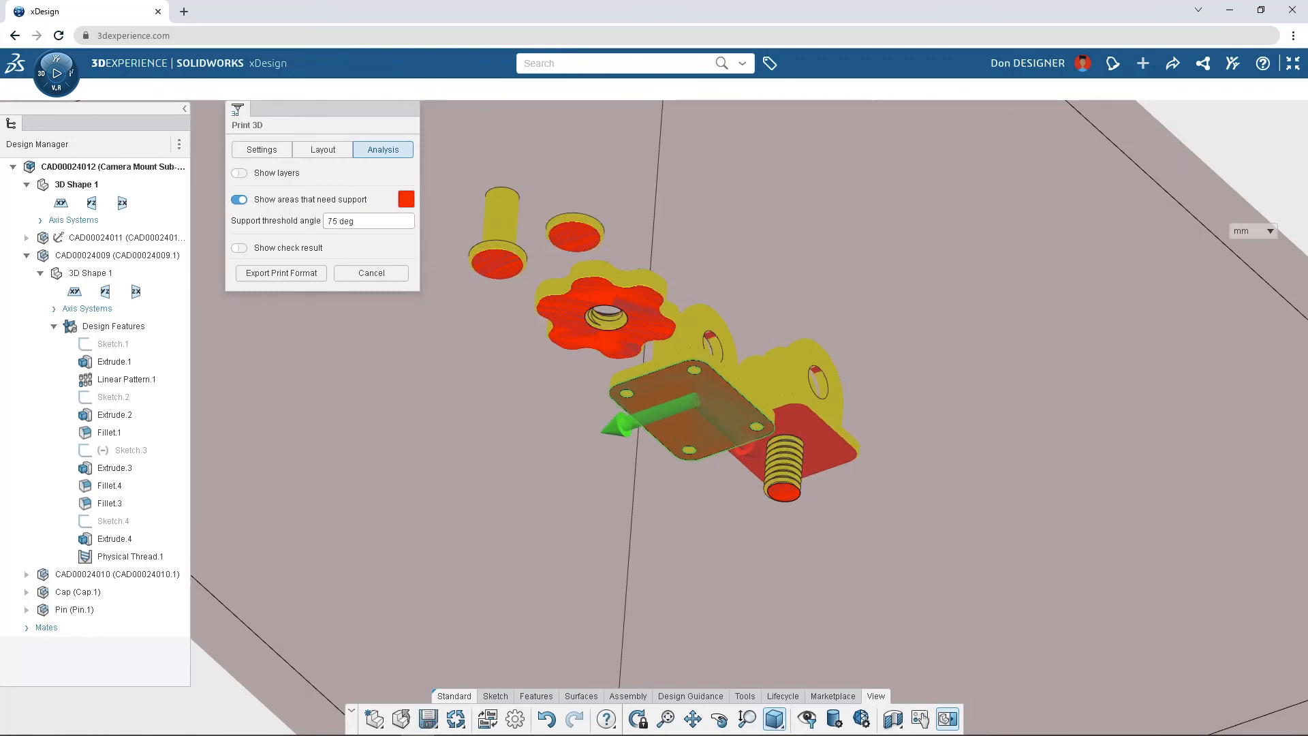